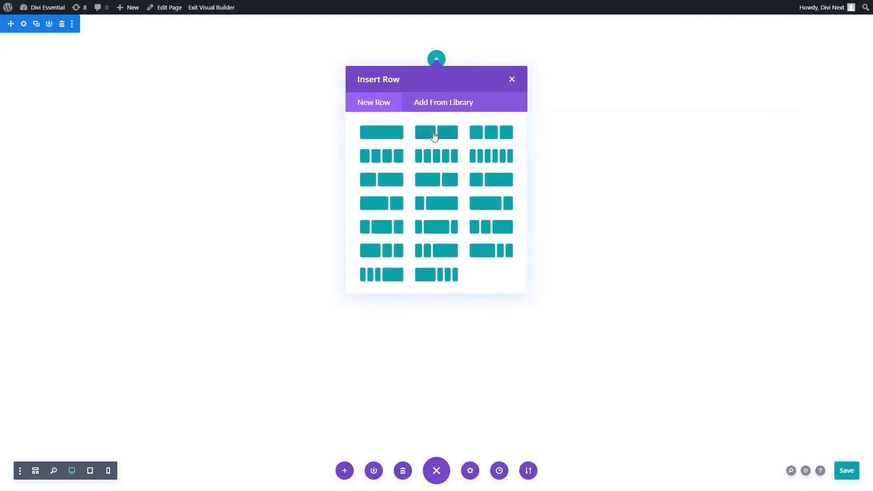
- Add a two-column row and search the module list for 'Next Time'
click(434, 135)
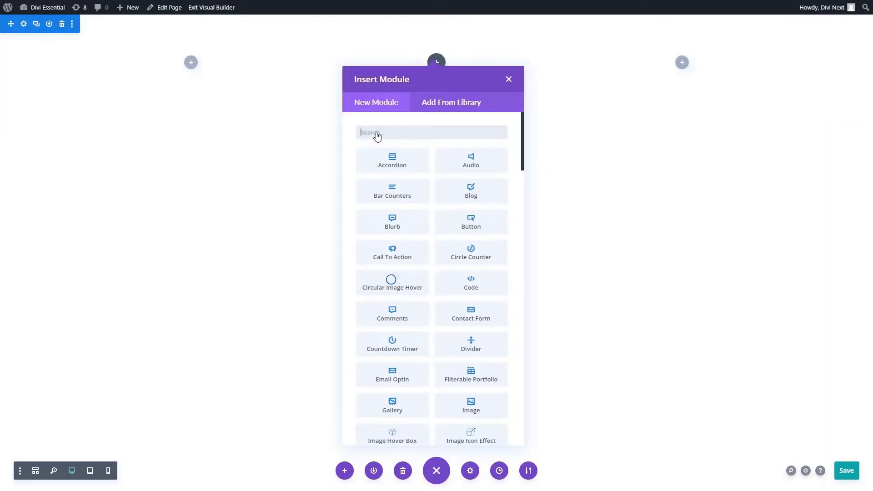
text(Next)
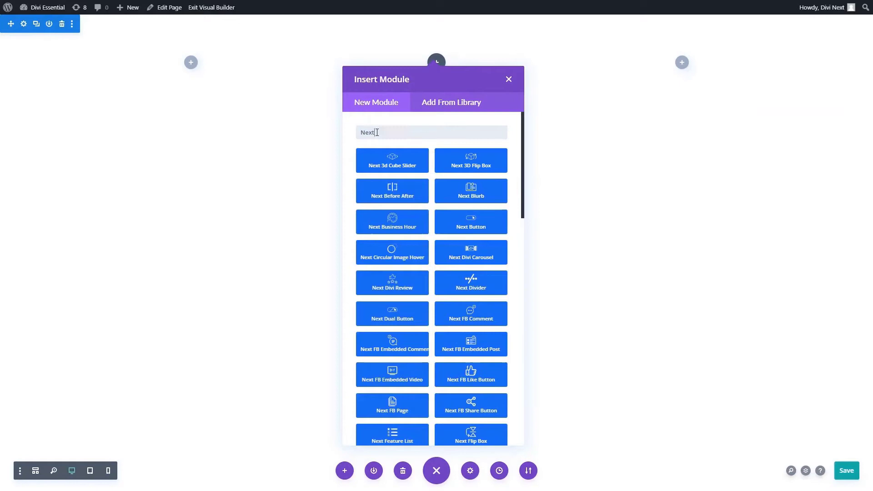
text( Time)
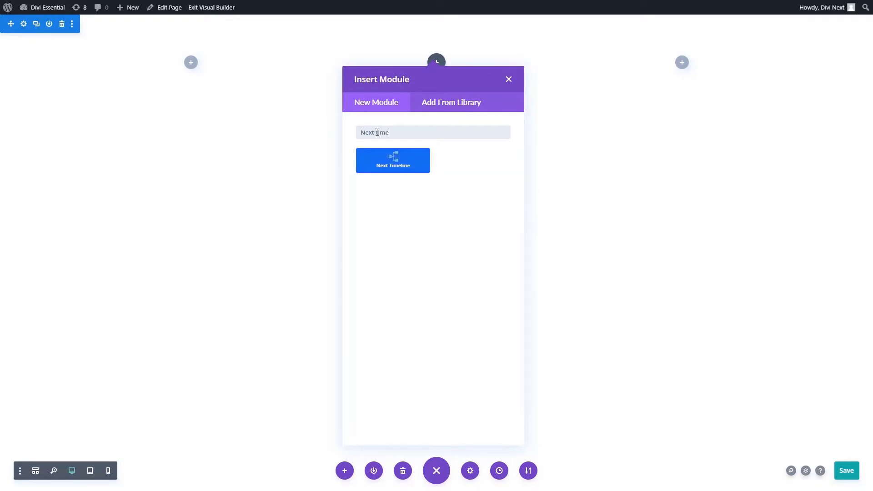
- Insert the Next Timeline module and add a new timeline item
click(396, 163)
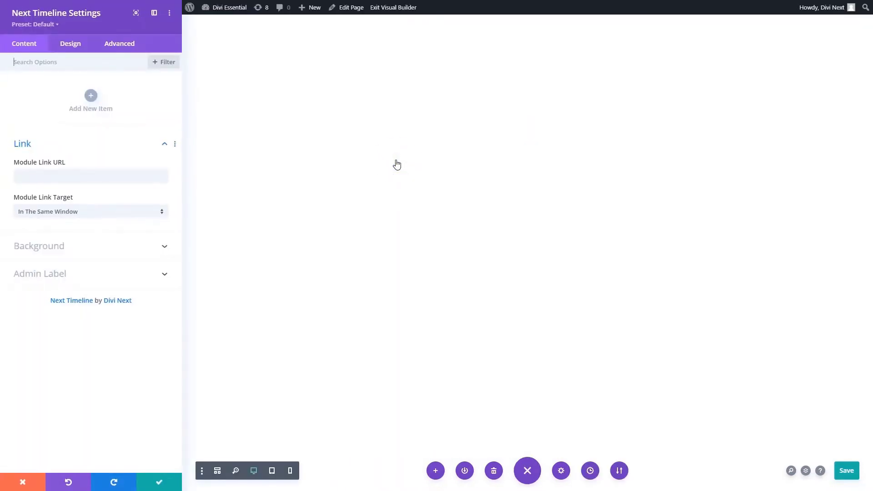
click(90, 95)
click(71, 91)
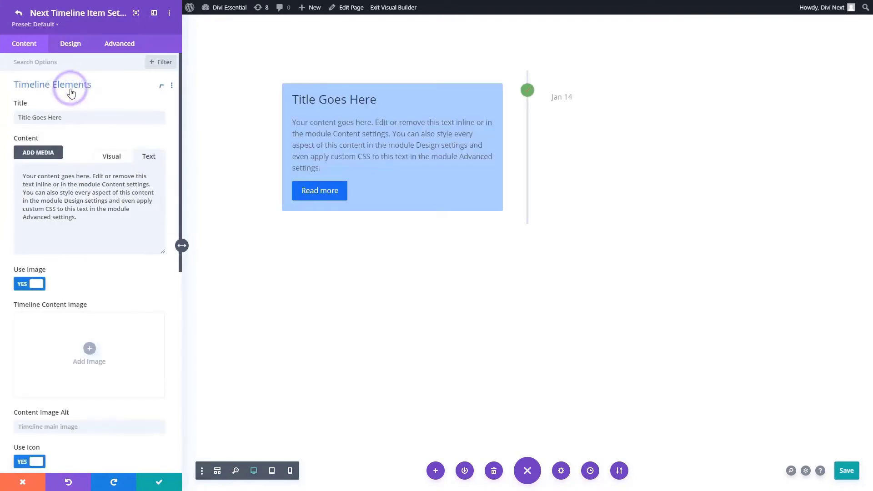
- Trim the item's content to its first sentence and retitle it 'Ui/Ux Design'
click(95, 225)
drag(79, 220, 150, 186)
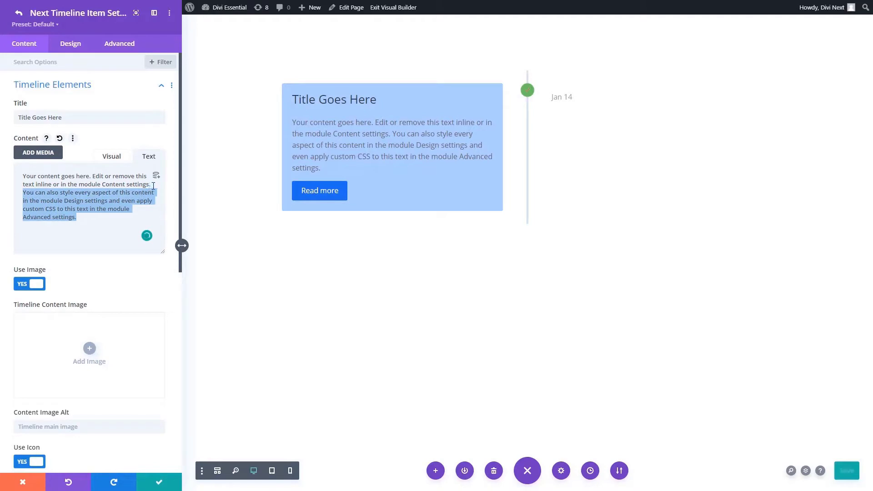
key(BackSpace)
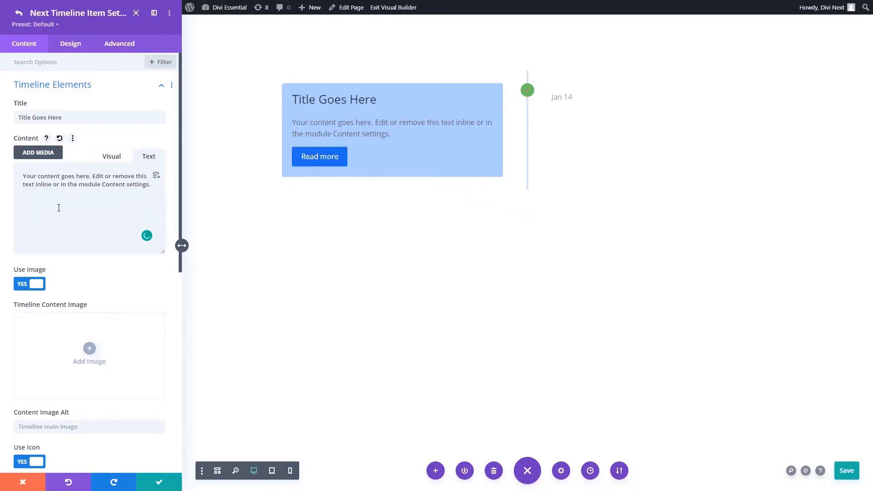
triple_click(71, 117)
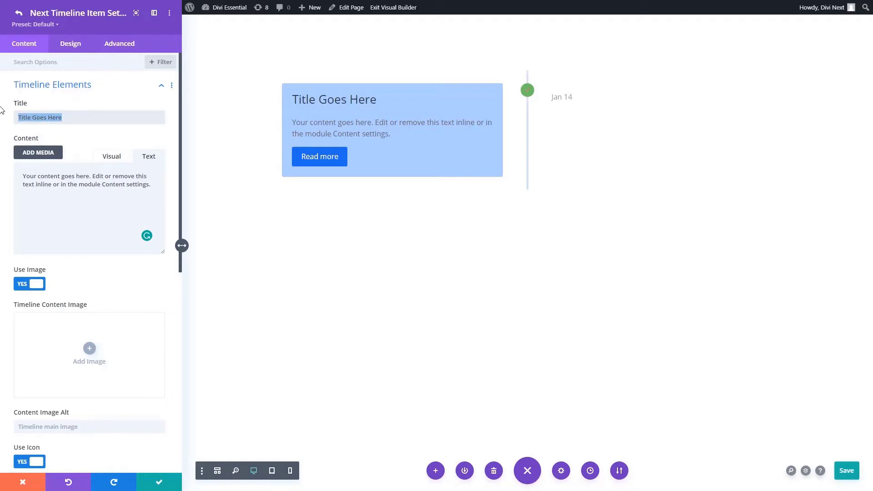
text(Ui/Ux Design)
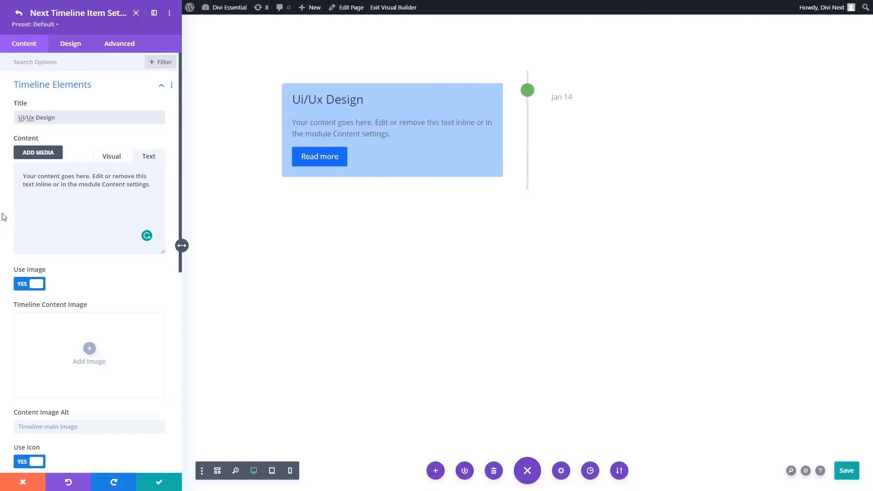
- Set the item's image to the white vase flower photo from the Media Library
scroll(87, 296, down, 1)
click(91, 301)
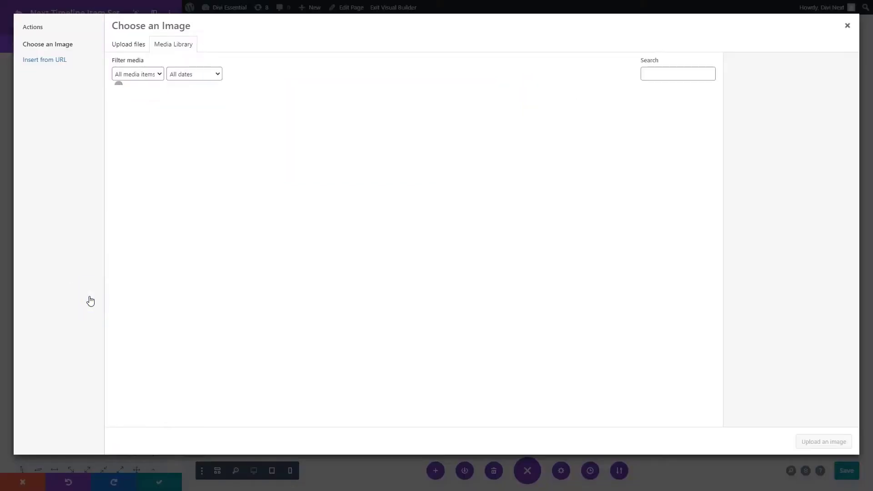
click(154, 122)
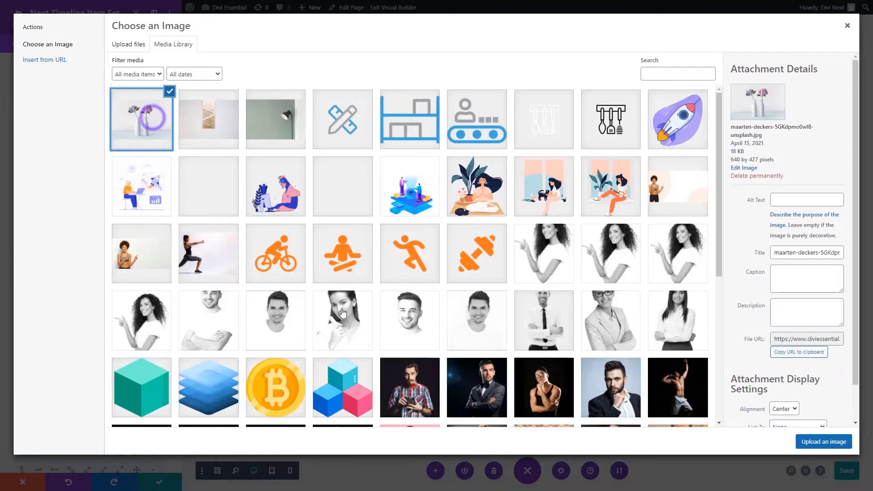
click(824, 442)
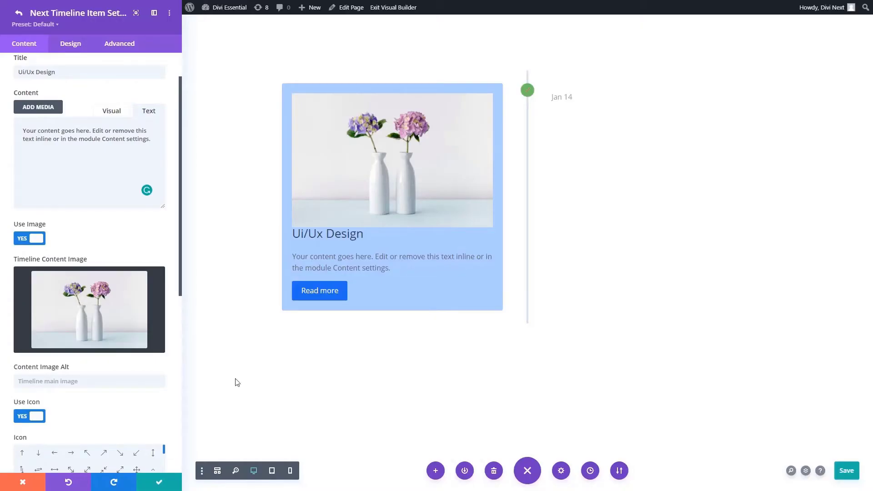
- After trying left and right chevrons, set the marker icon to a check mark
scroll(6, 346, down, 2)
scroll(2, 305, up, 3)
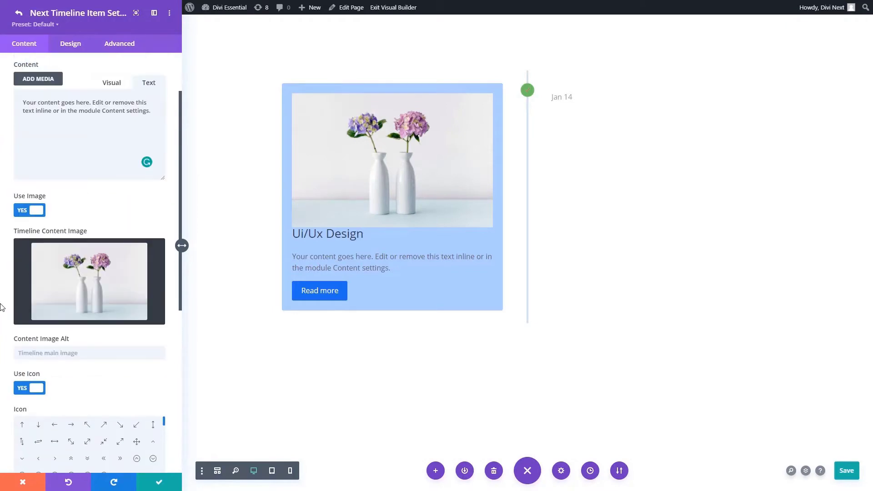
scroll(56, 299, down, 2)
scroll(56, 299, down, 3)
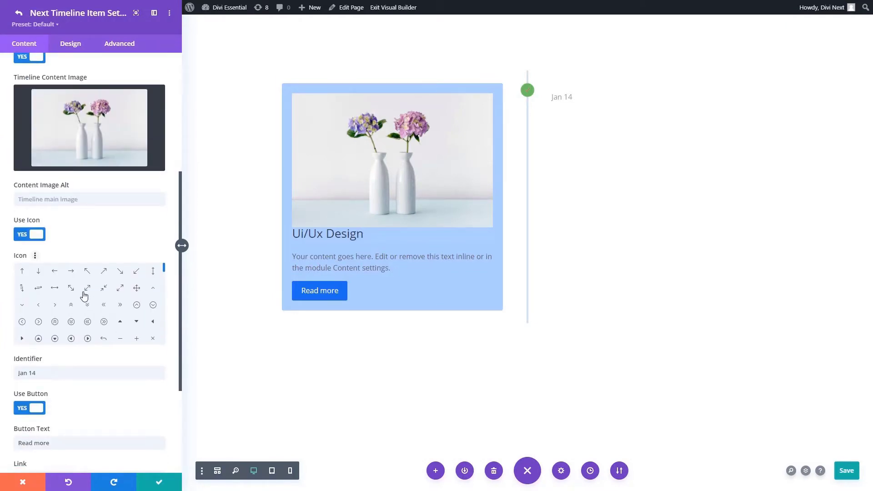
scroll(84, 296, down, 1)
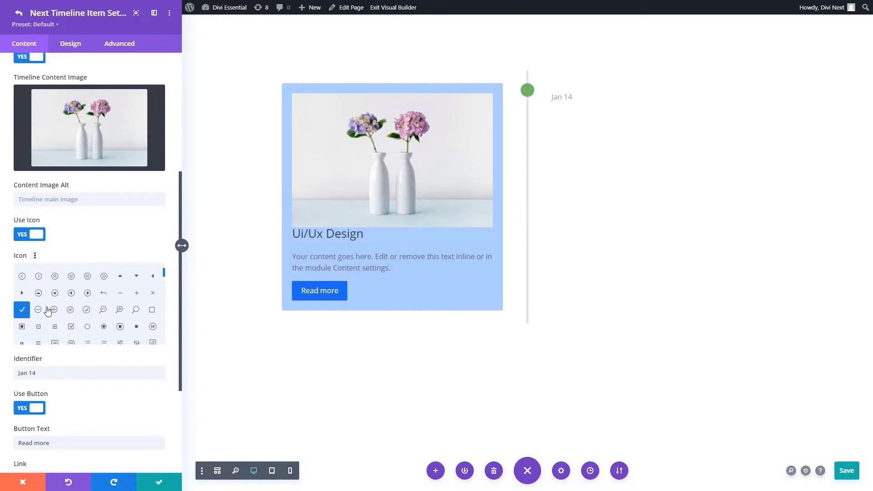
scroll(48, 311, up, 2)
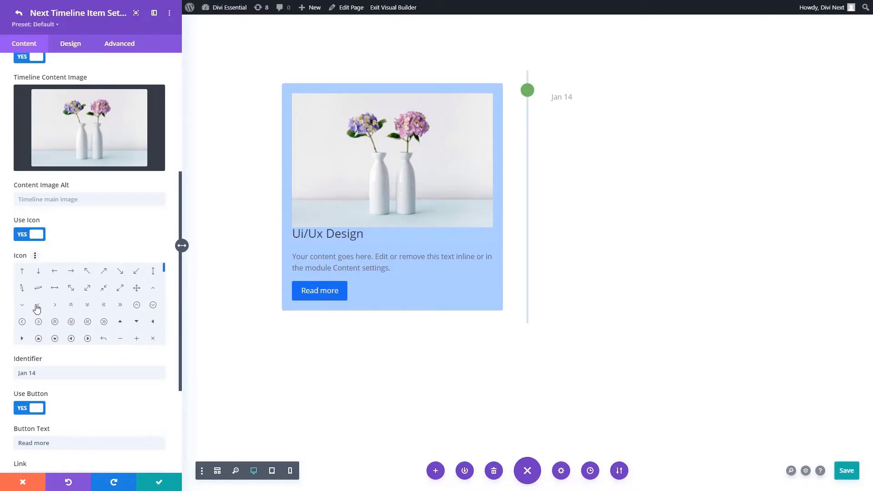
click(37, 306)
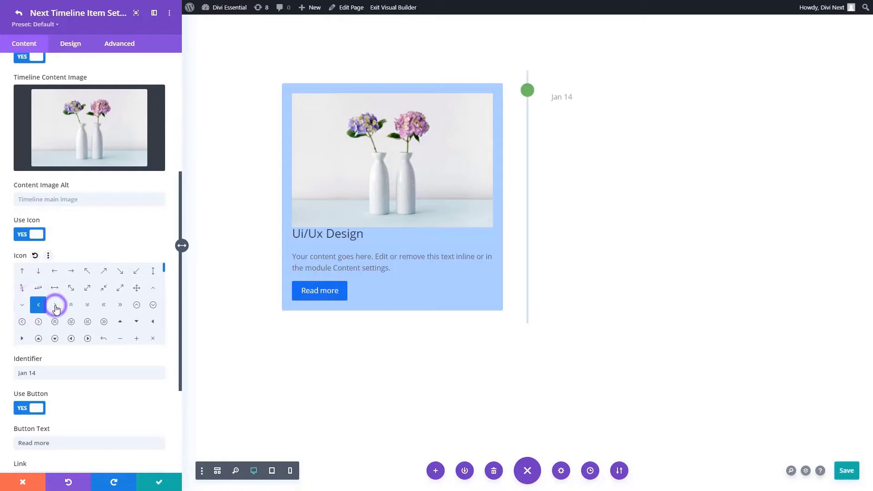
click(55, 305)
scroll(87, 302, down, 1)
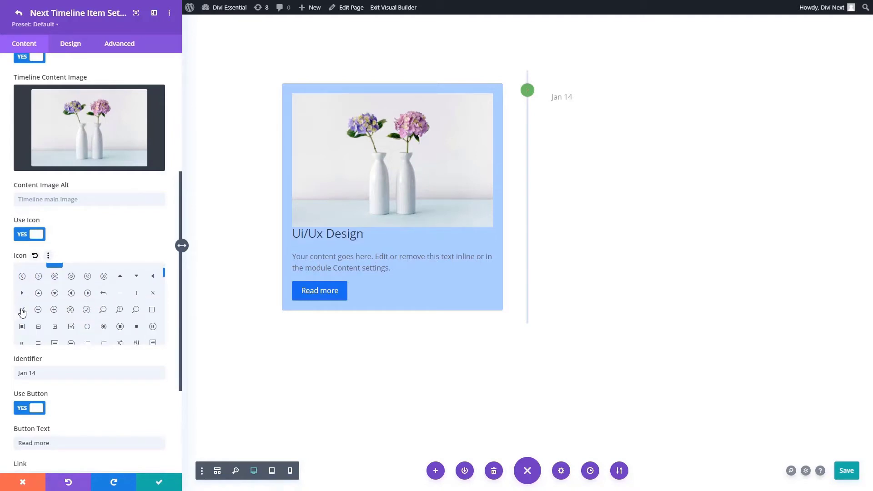
click(22, 310)
- Toggle the item's button off and back on, leaving it enabled
scroll(2, 328, down, 2)
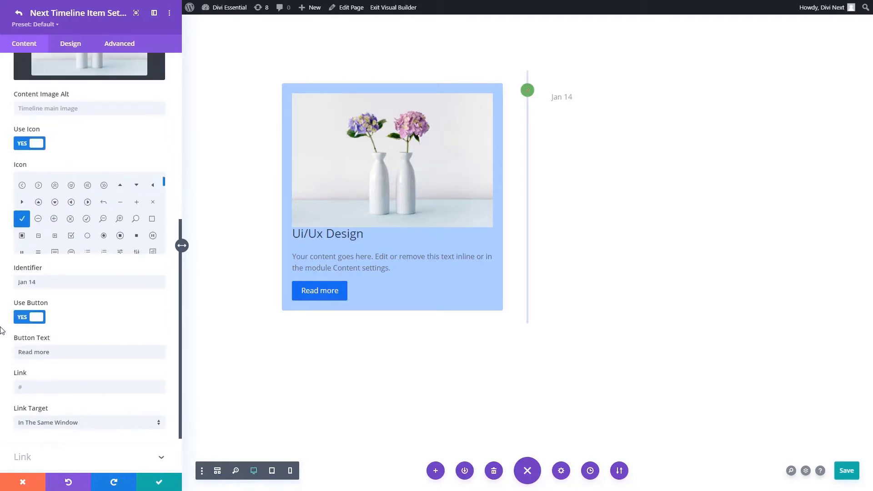
click(27, 318)
click(31, 353)
scroll(9, 339, down, 2)
scroll(3, 332, up, 4)
scroll(2, 327, down, 4)
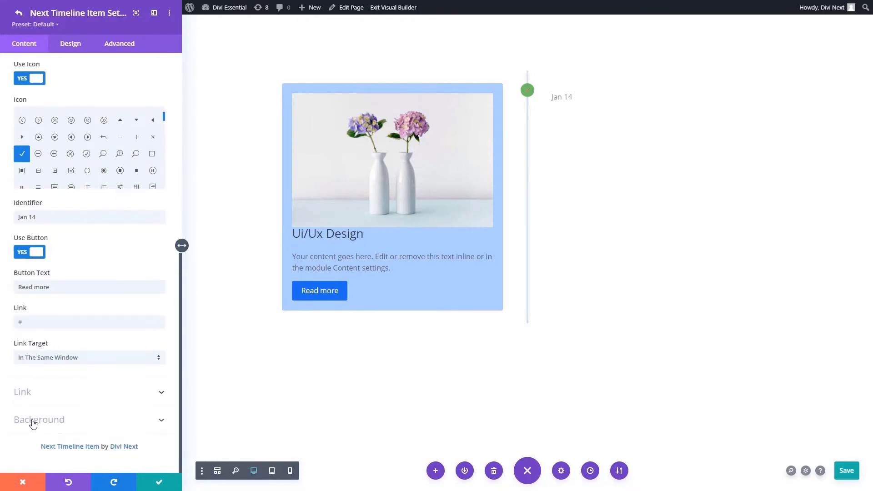
scroll(46, 399, up, 4)
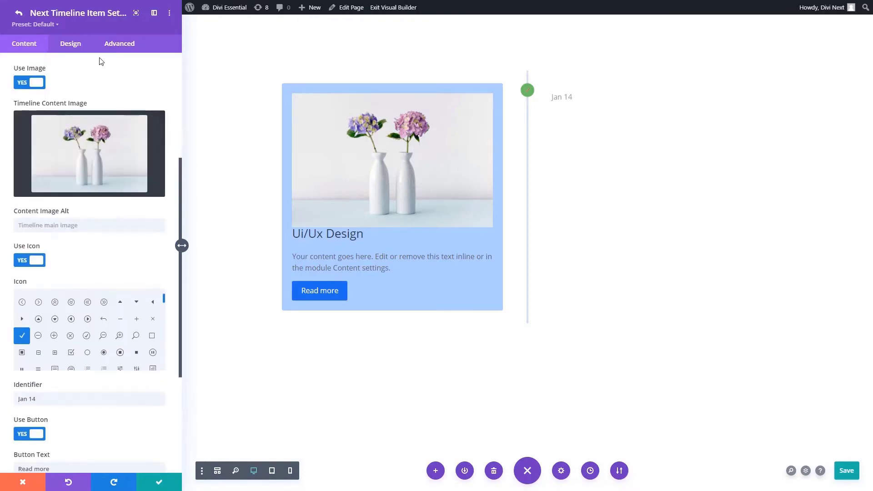
- In the Timeline design options, try black and translucent grey backgrounds, then settle on white
click(71, 44)
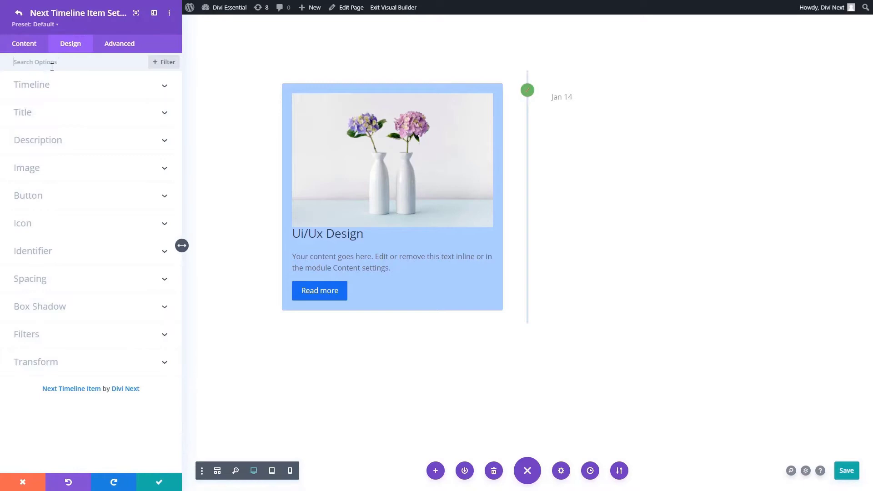
click(50, 85)
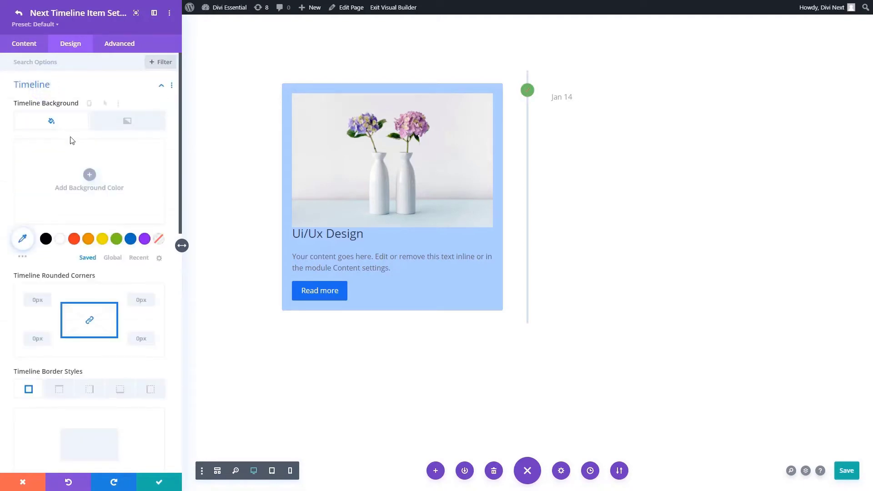
click(46, 239)
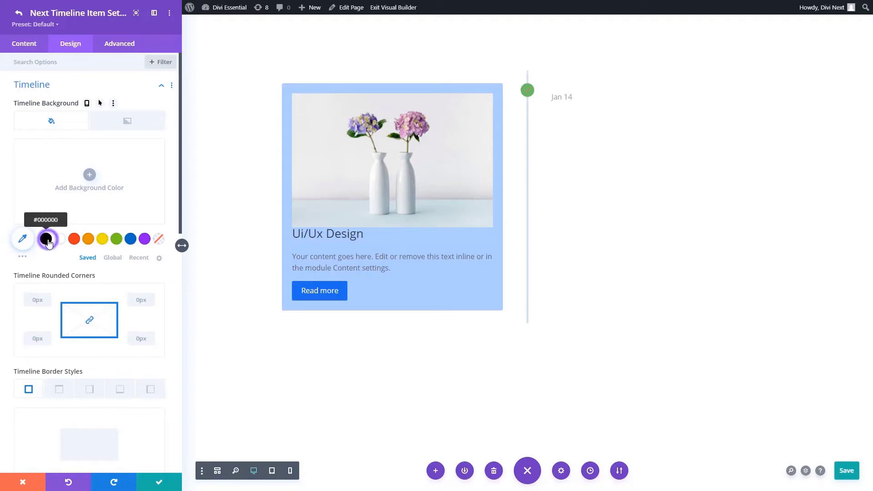
drag(157, 150, 153, 209)
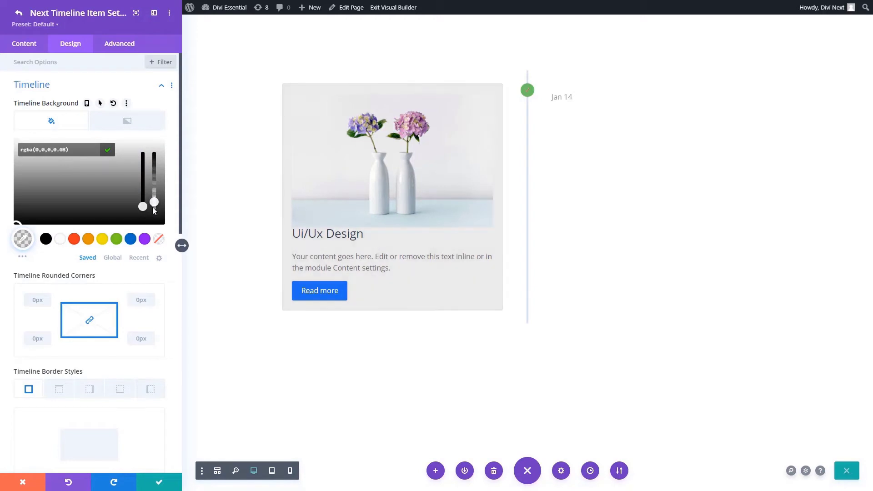
click(60, 240)
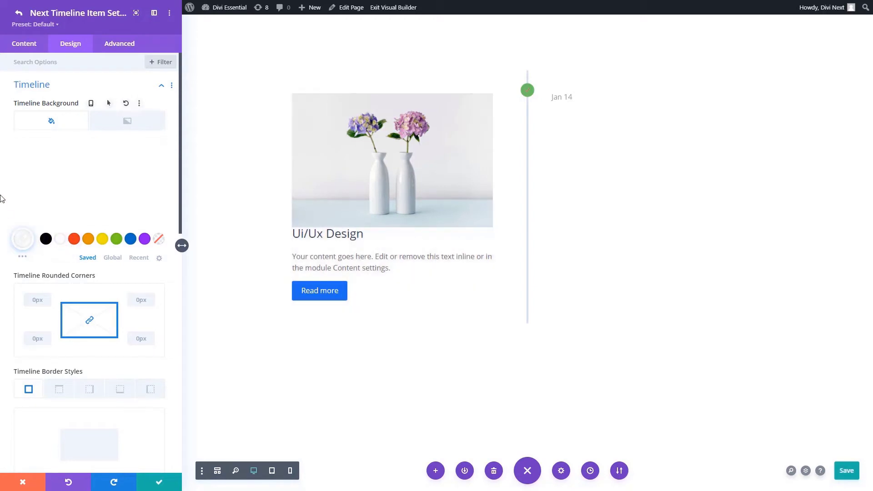
- Add a drop shadow to the card and fade its colour to rgba(0,0,0,0.18)
scroll(2, 198, down, 3)
scroll(1, 199, down, 5)
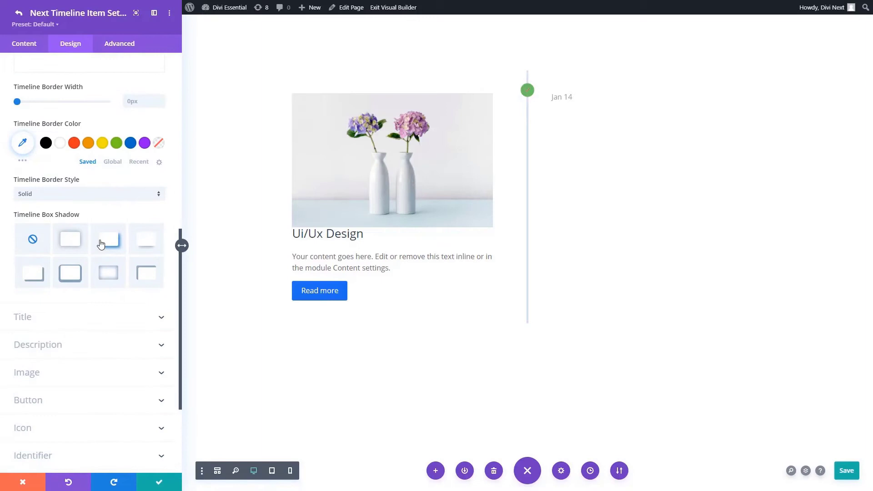
click(101, 244)
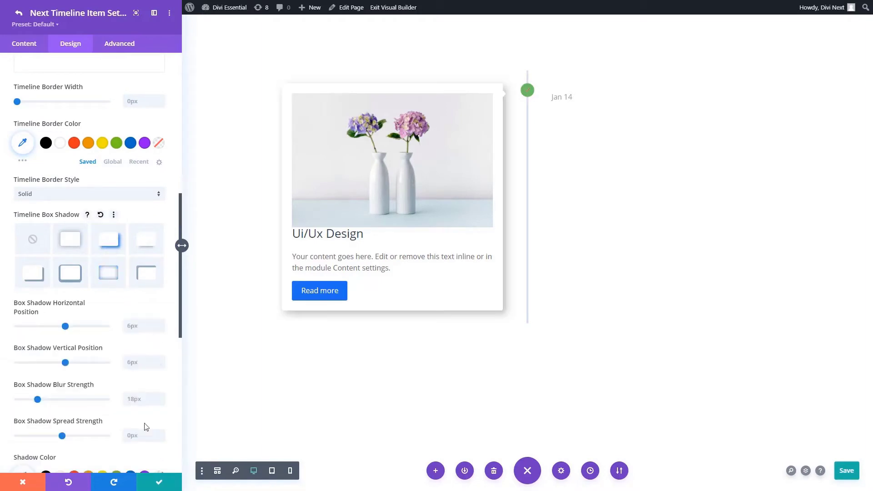
scroll(86, 431, down, 1)
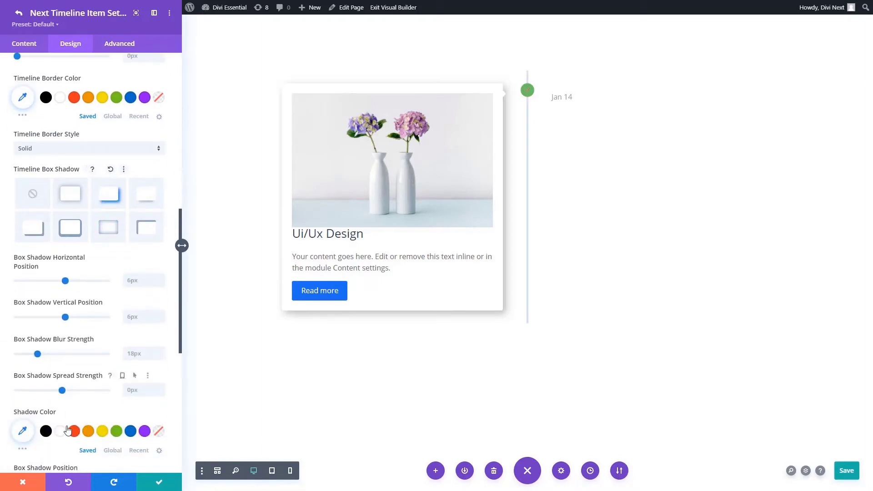
click(46, 432)
scroll(106, 396, down, 3)
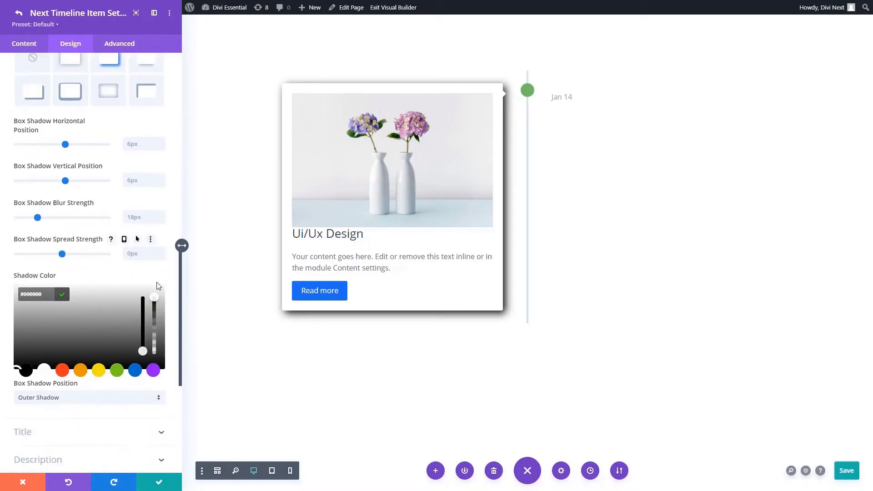
drag(154, 297, 154, 350)
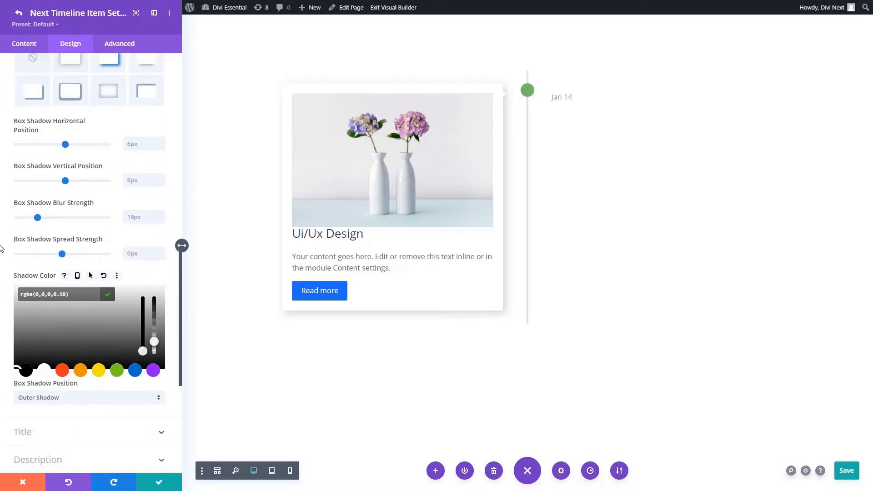
scroll(1, 247, up, 6)
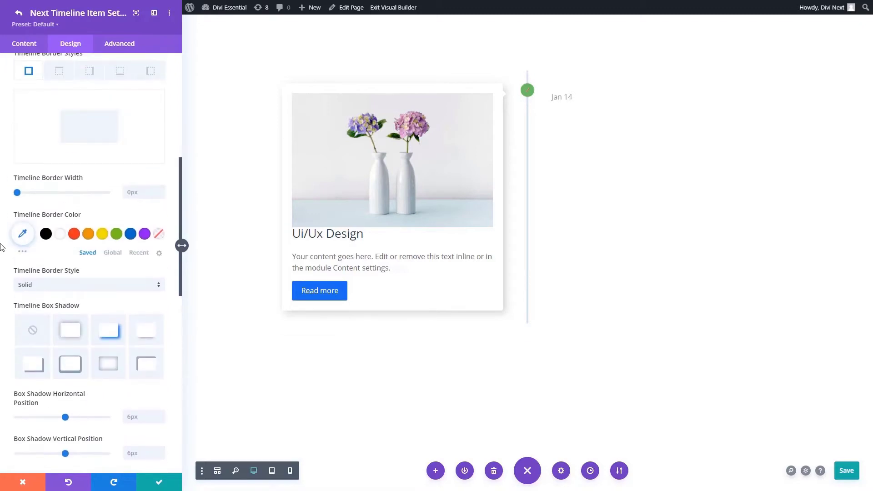
scroll(1, 248, up, 3)
scroll(1, 248, up, 4)
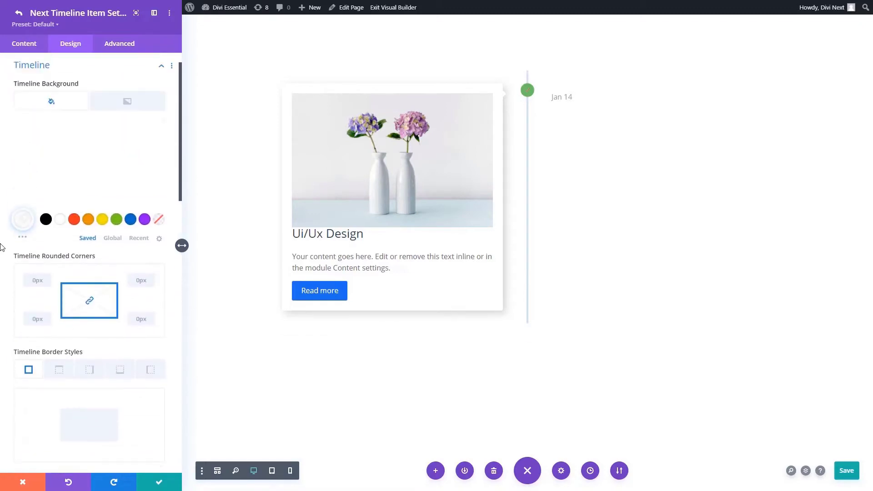
click(38, 88)
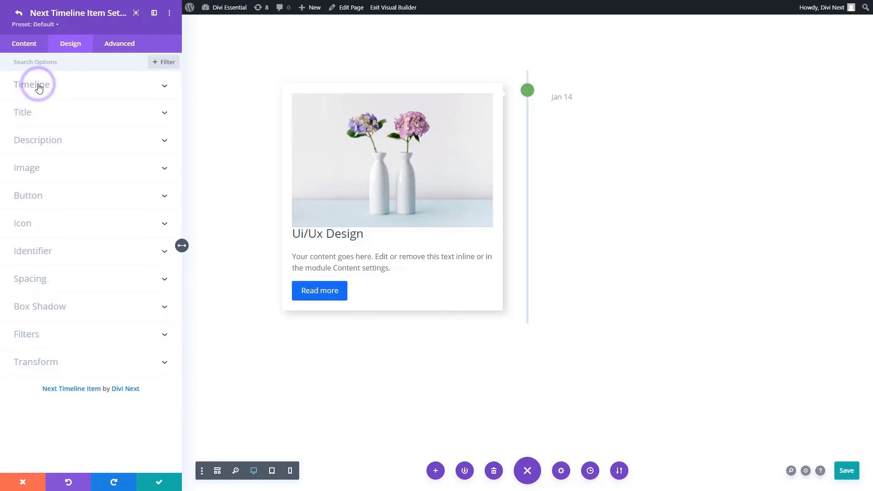
- Add a gradient background to the timeline card, then remove it
click(38, 89)
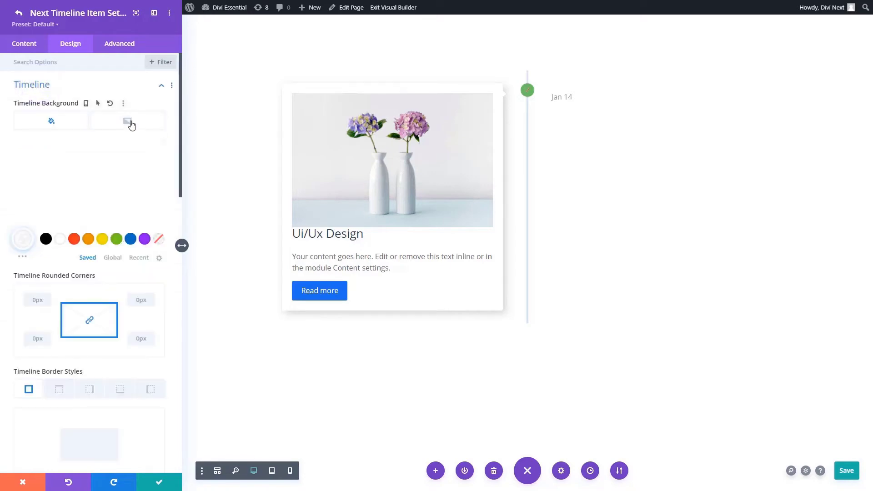
click(128, 120)
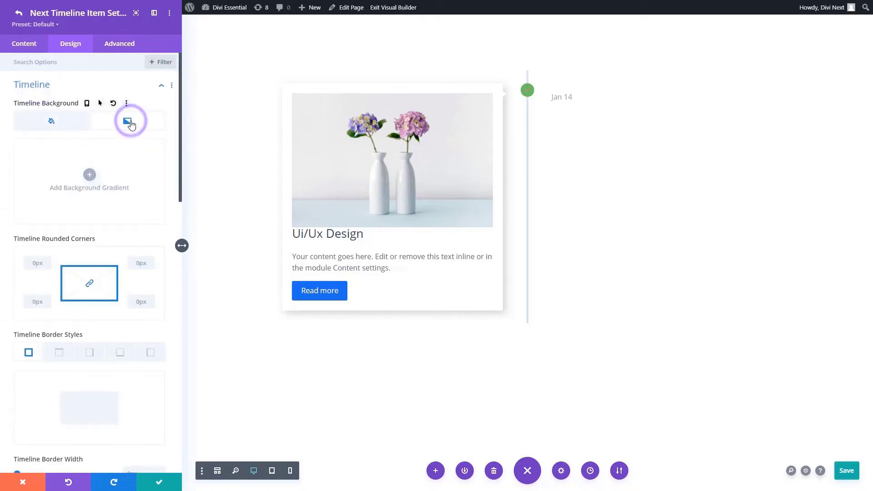
click(89, 174)
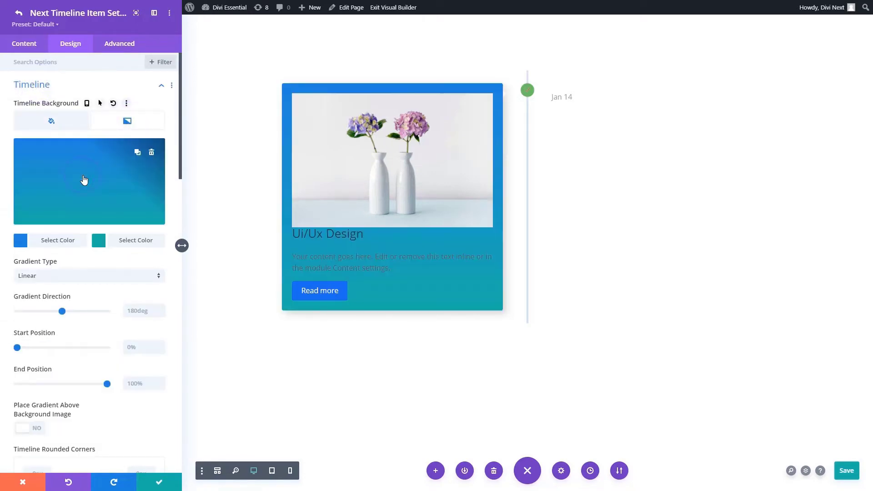
click(151, 152)
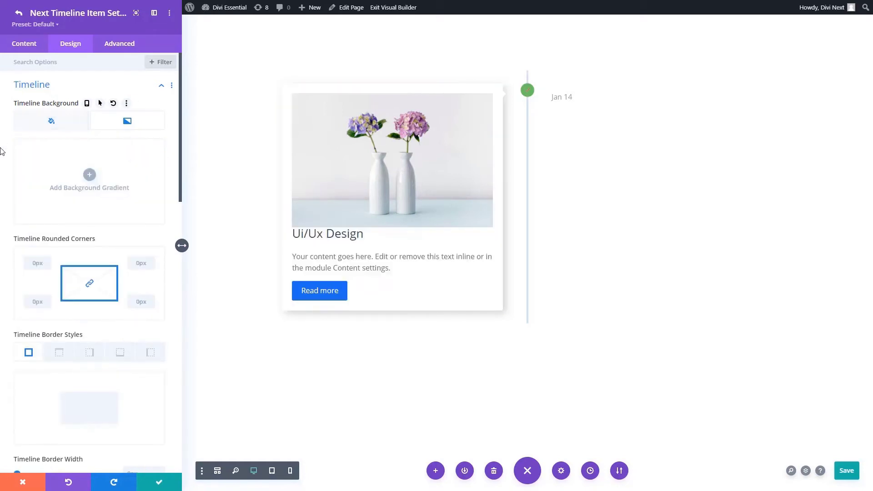
scroll(1, 172, down, 4)
scroll(4, 157, up, 4)
- Set the timeline card's rounded corners to 10px
click(36, 262)
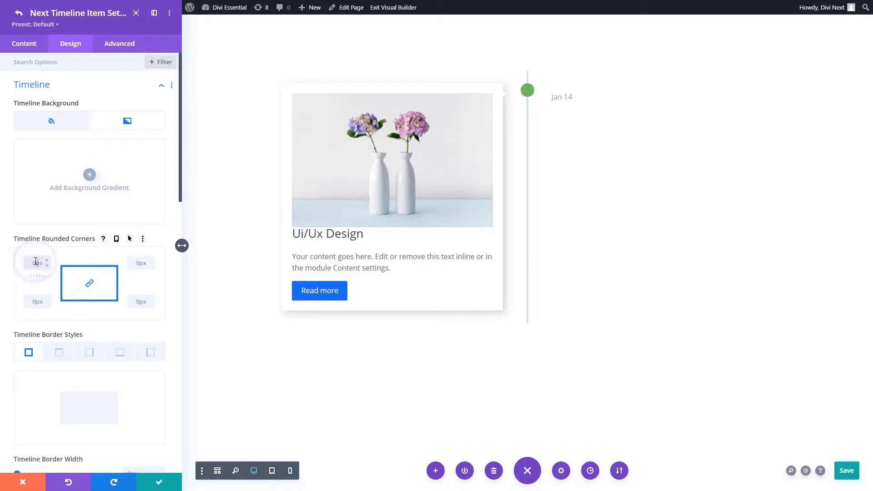
text(10px)
click(42, 85)
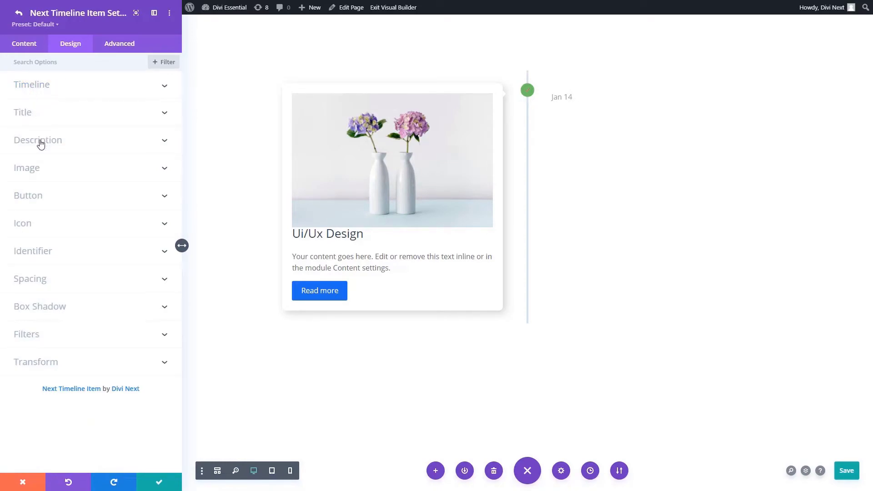
click(35, 115)
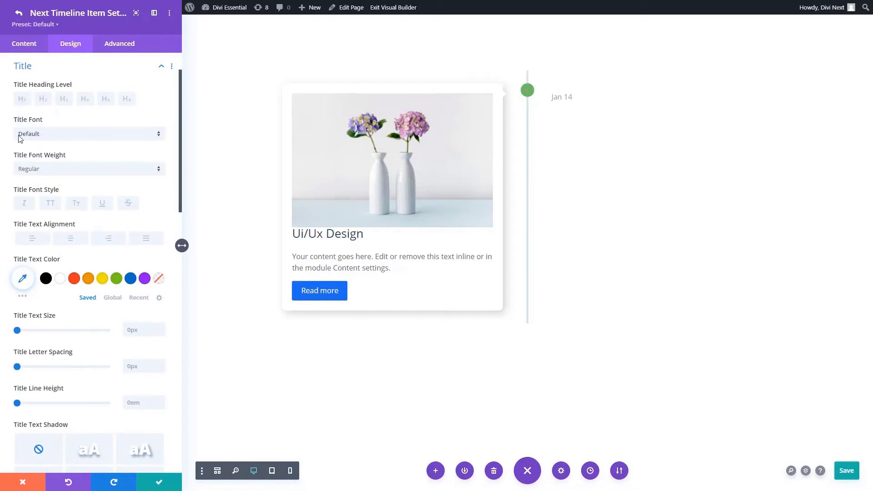
click(27, 68)
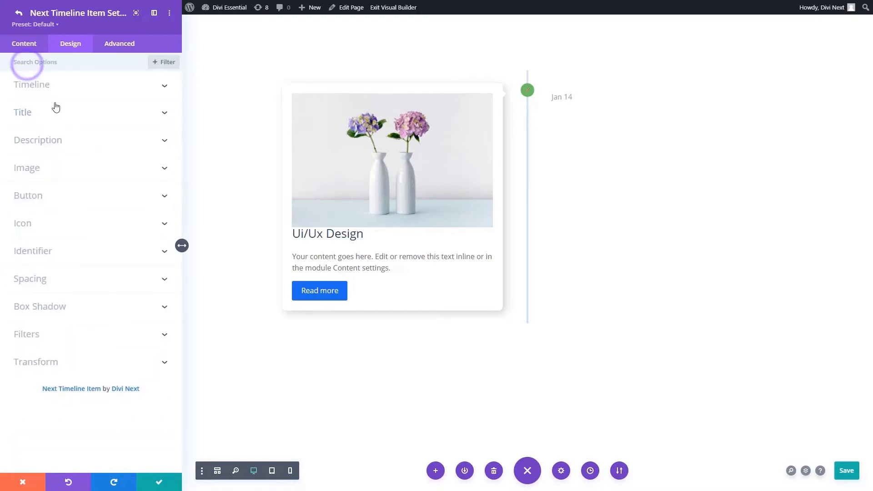
click(47, 141)
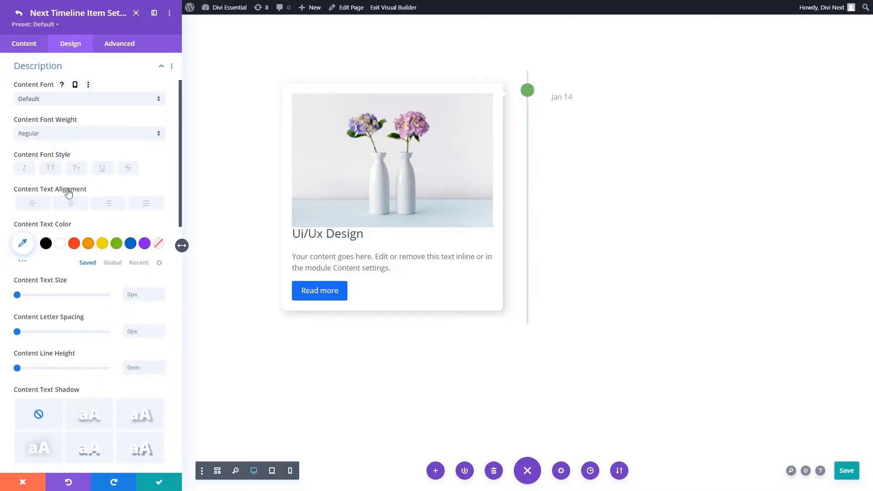
scroll(45, 323, down, 3)
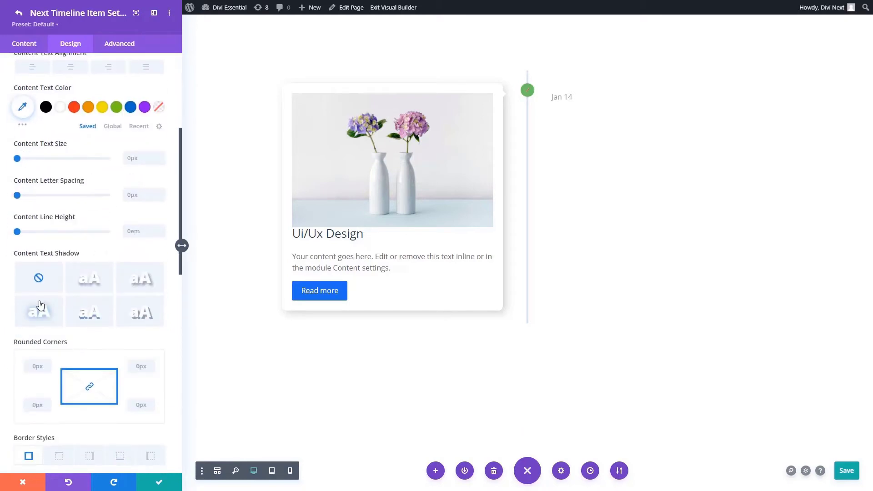
scroll(40, 307, up, 5)
click(51, 145)
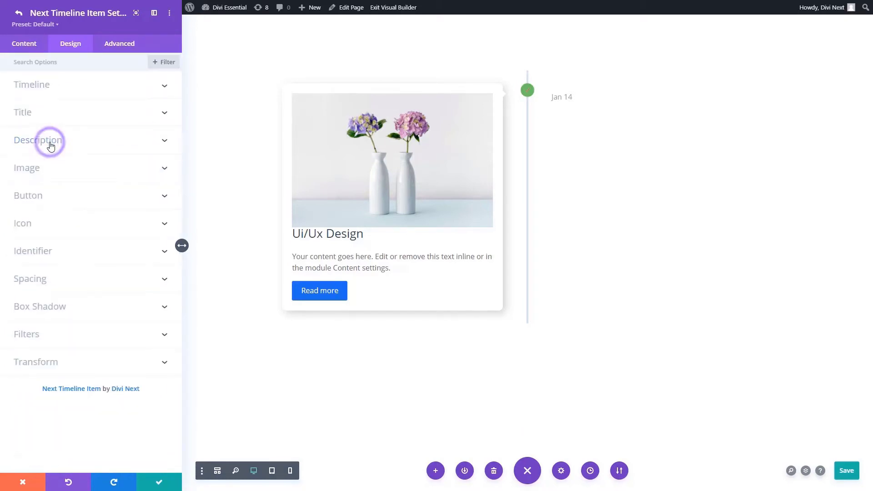
- Test a 43% image width with different alignments, then return the image to 100% width, centred
click(39, 175)
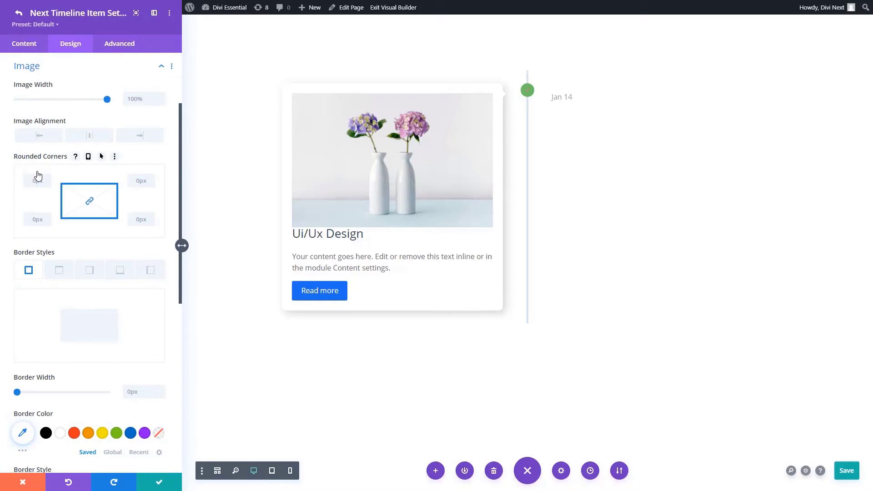
drag(106, 99, 57, 103)
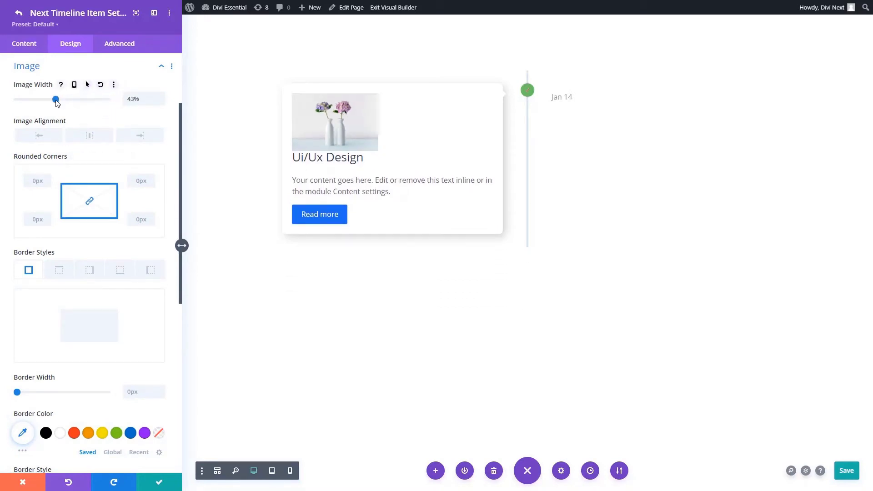
click(85, 145)
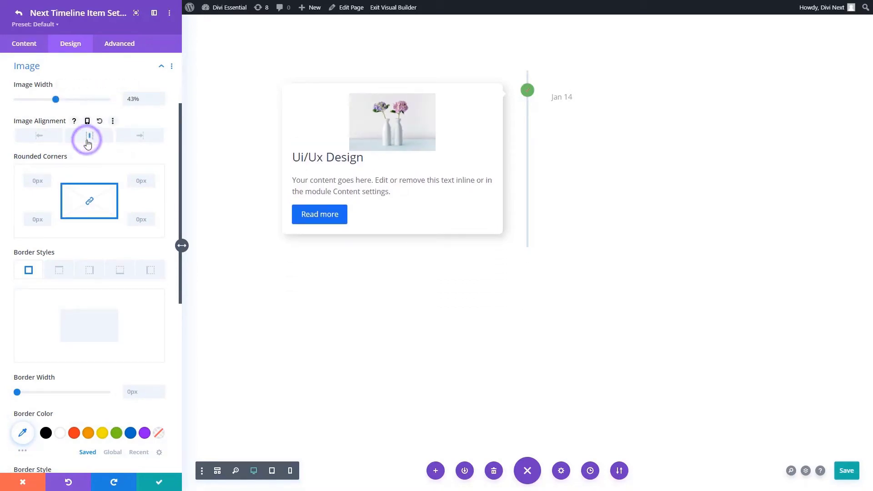
click(141, 138)
click(45, 135)
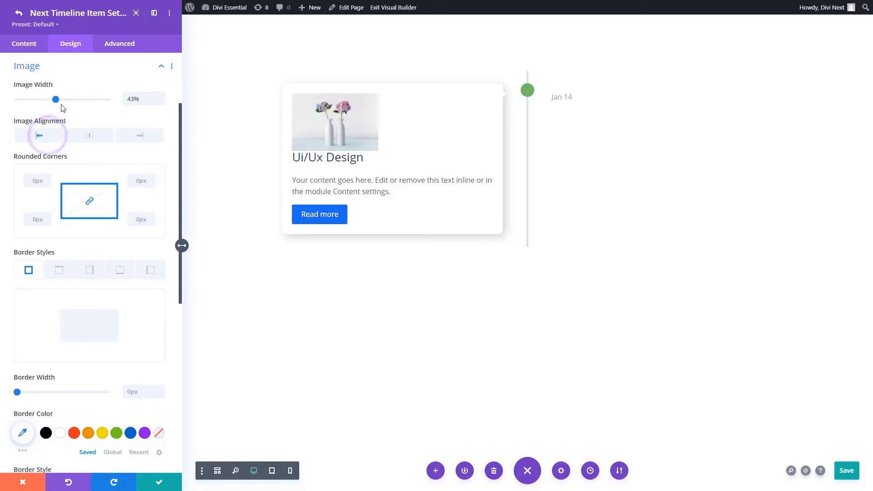
click(91, 135)
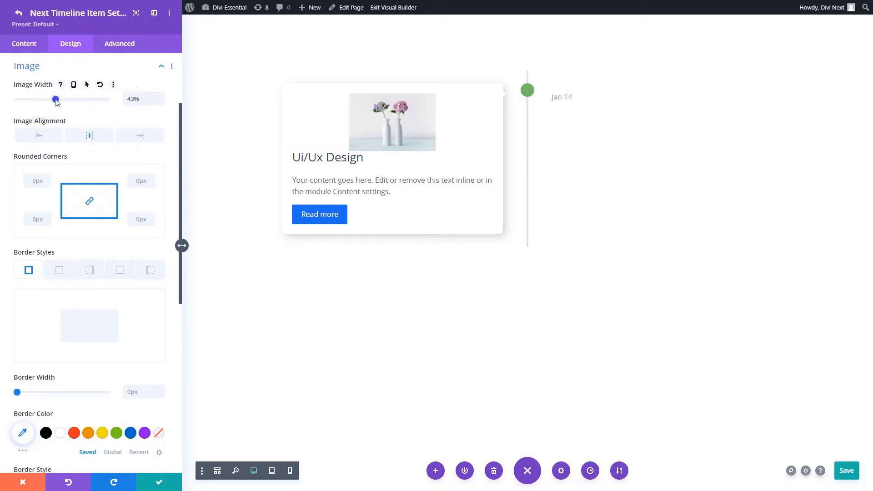
drag(55, 99, 140, 101)
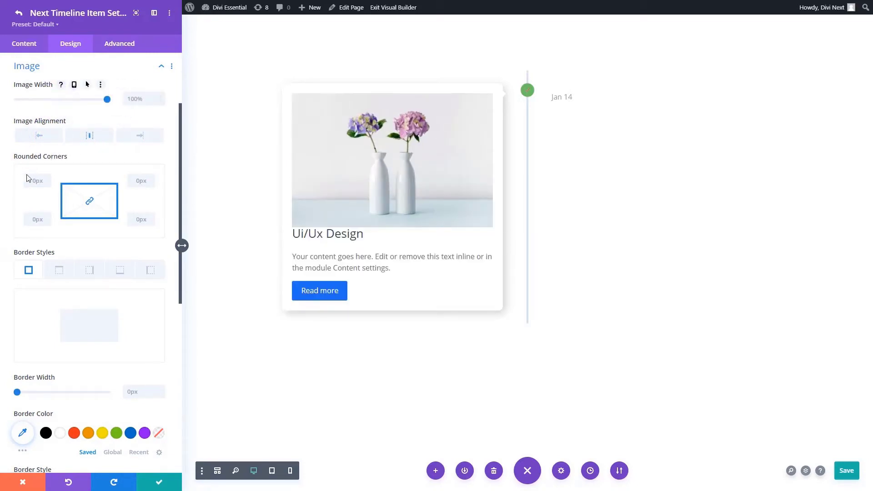
- Round the card image's corners to 10px
click(37, 180)
text(10)
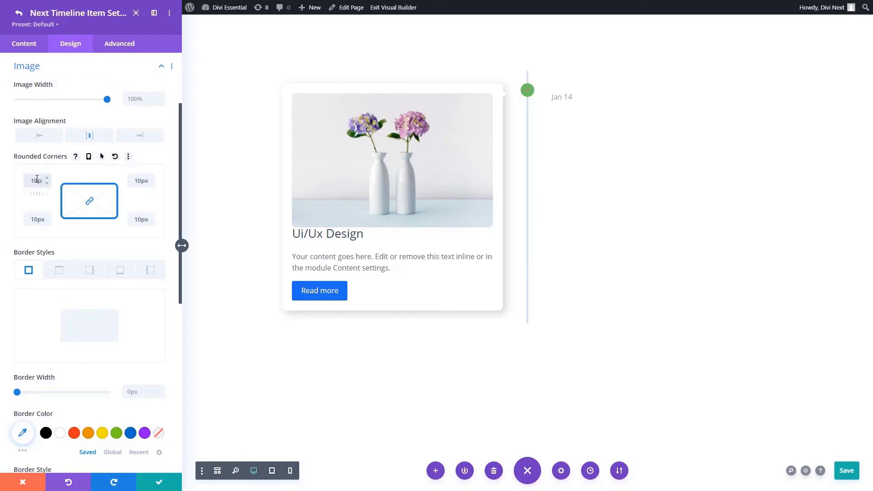
scroll(1, 245, down, 4)
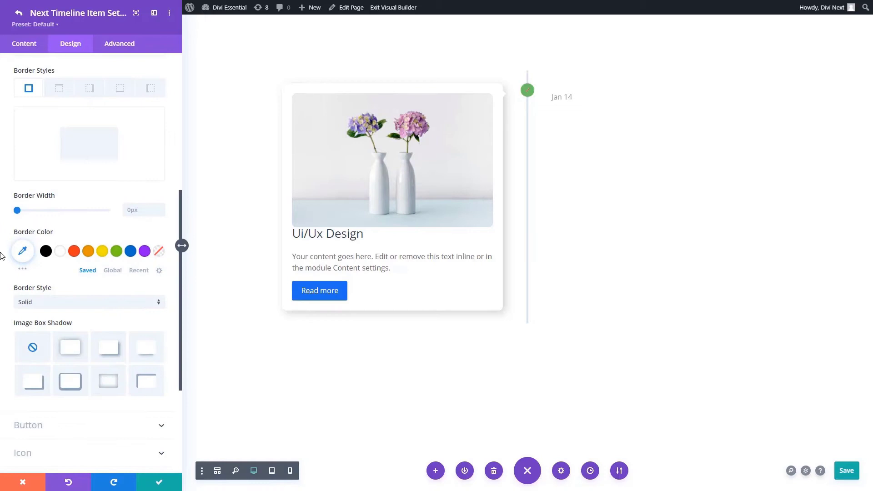
scroll(3, 256, down, 3)
- Make the Read more button background red and try its alignment options
click(31, 289)
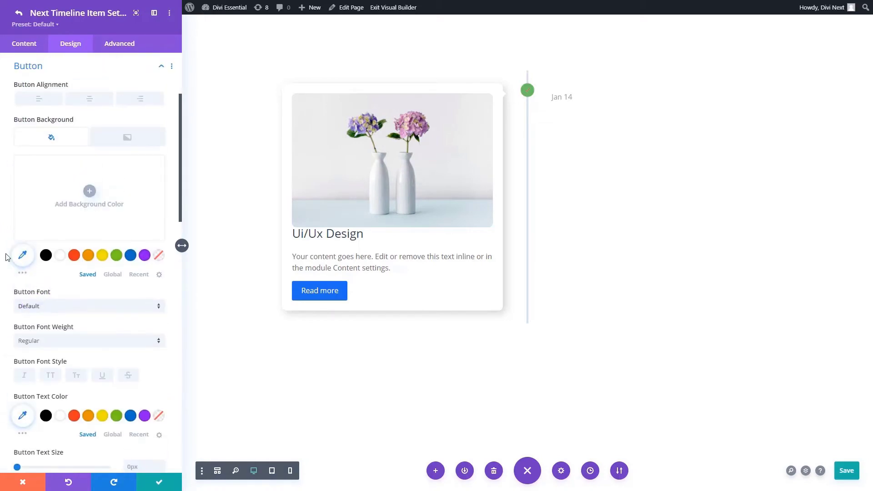
click(74, 255)
click(90, 98)
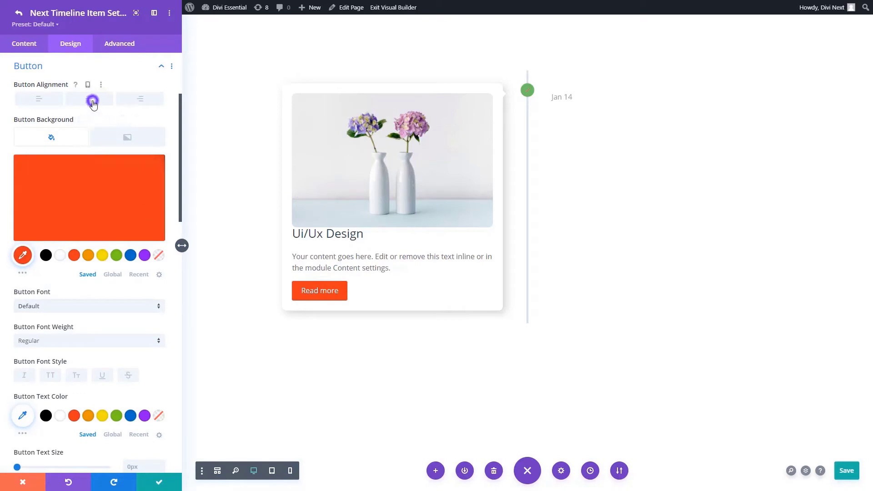
click(141, 102)
click(42, 99)
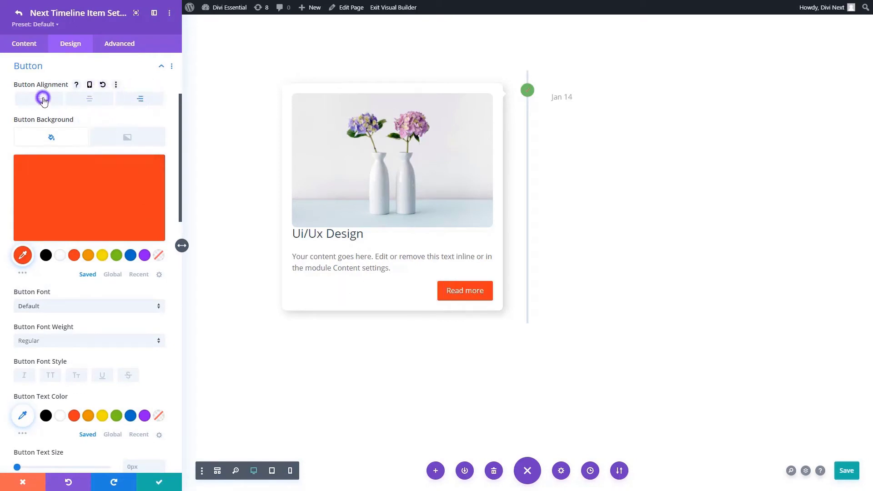
- Give the button a gradient background with red #e02b20 and orange #e09900 stops
click(119, 137)
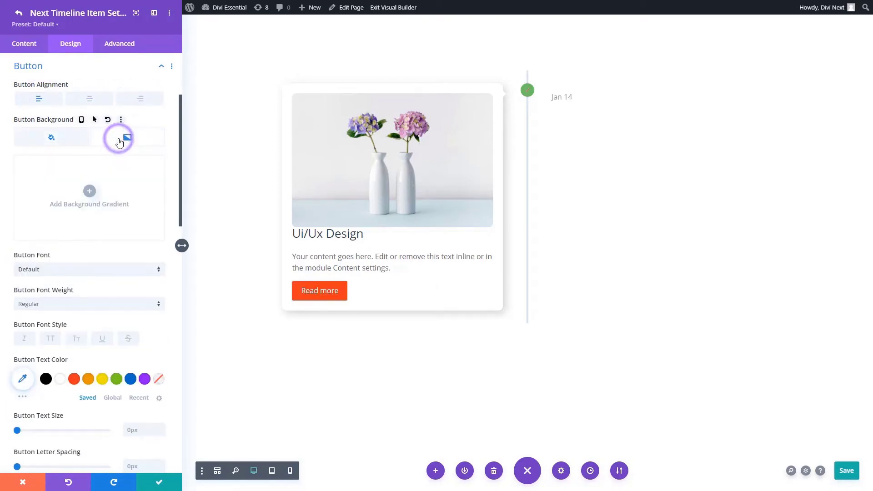
click(61, 143)
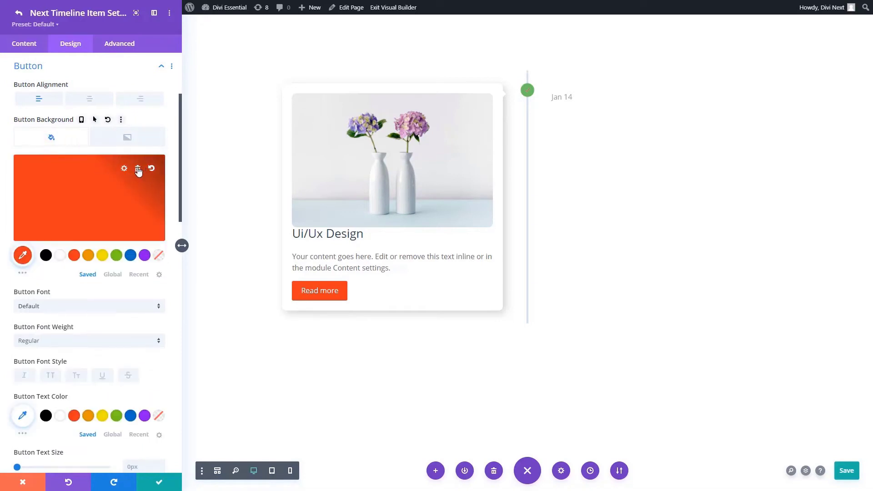
click(131, 139)
click(89, 191)
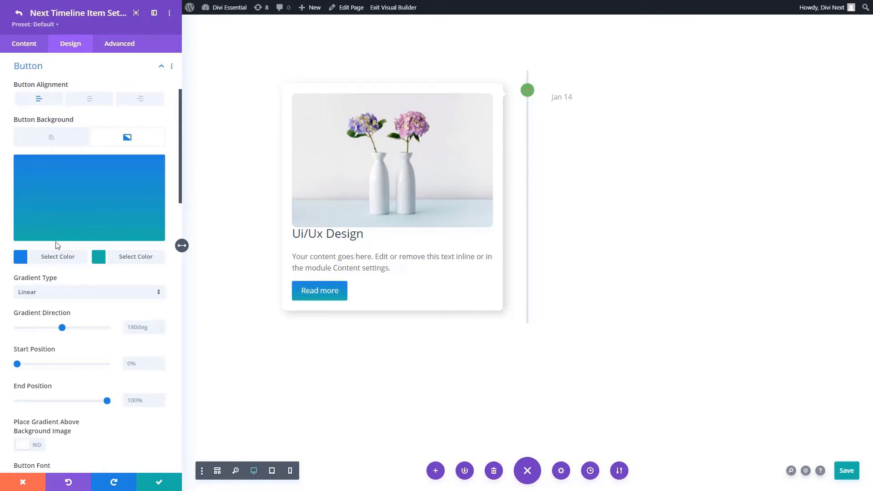
click(57, 256)
click(73, 255)
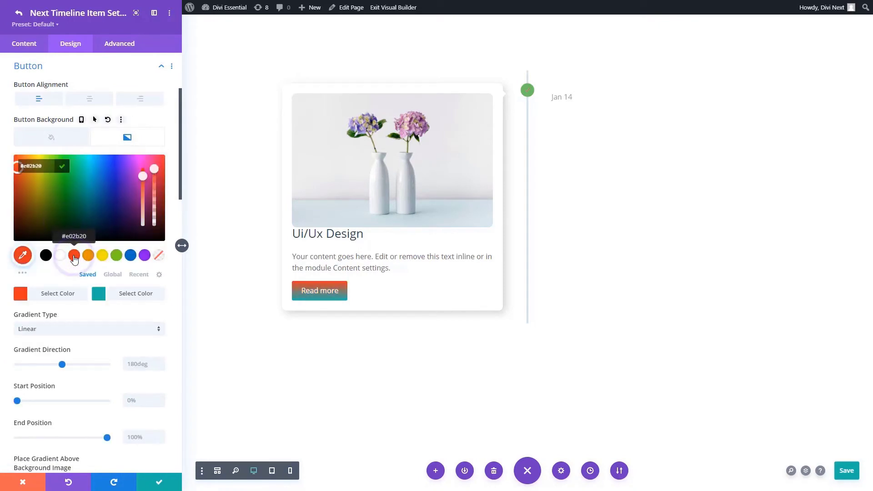
click(99, 294)
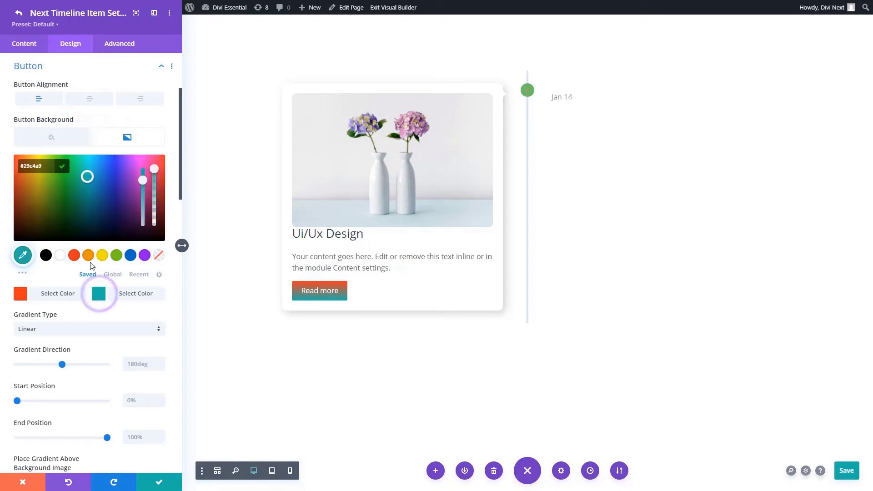
click(88, 255)
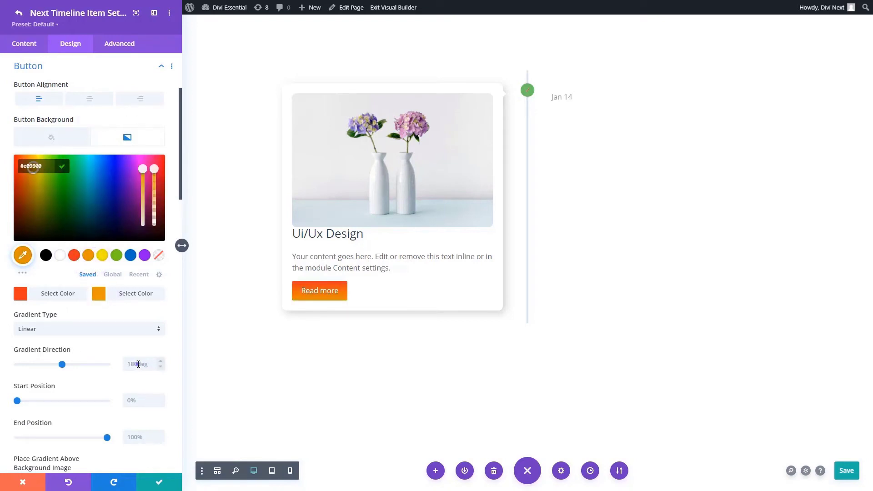
- Set the button gradient direction to -90deg
click(139, 364)
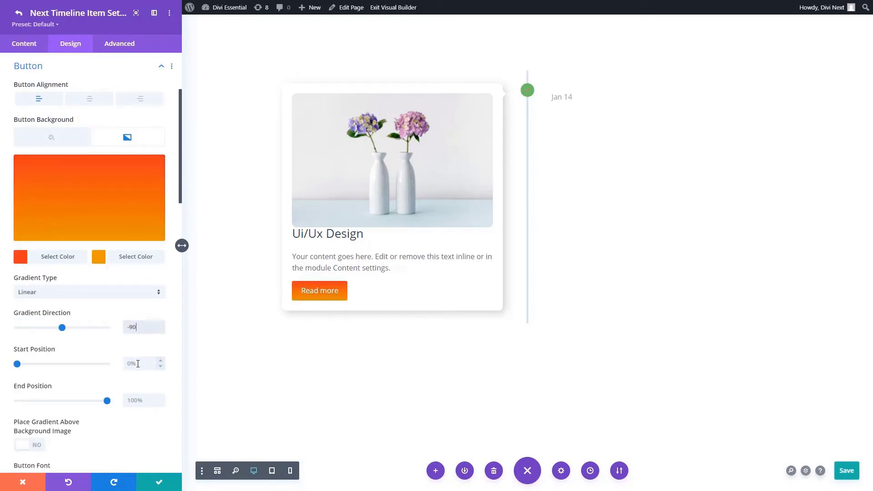
text(-90deg)
scroll(12, 350, up, 2)
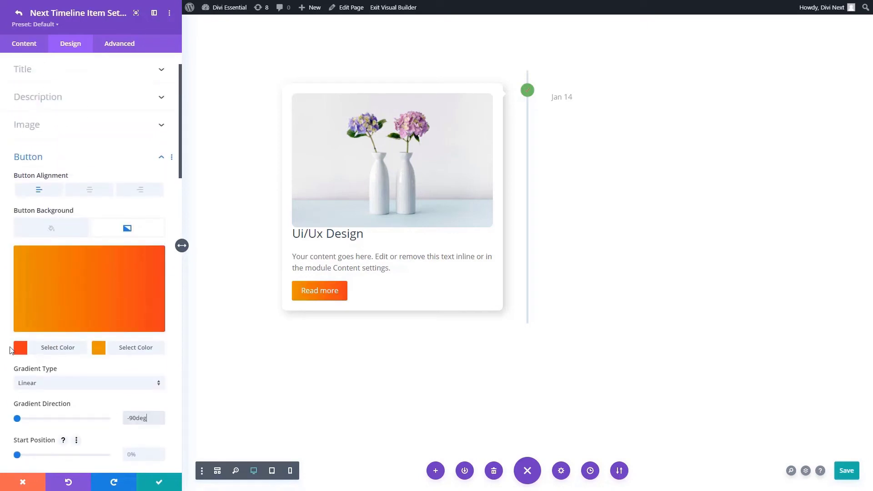
scroll(11, 347, down, 3)
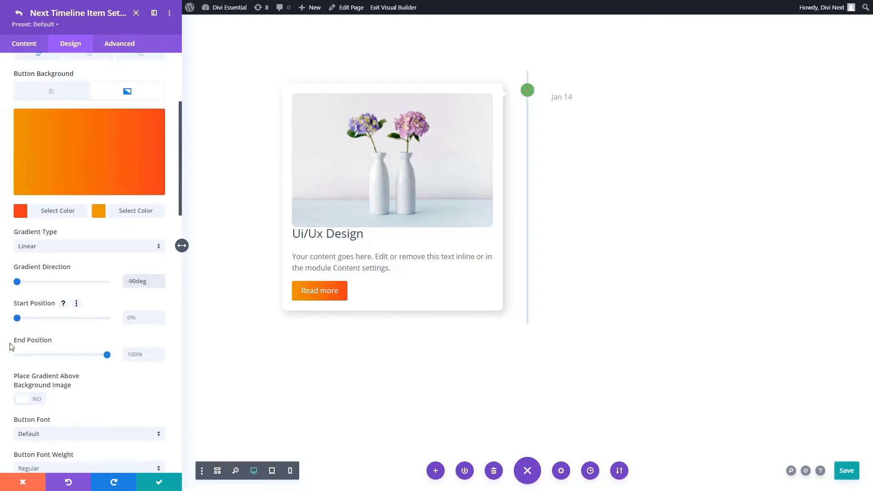
scroll(12, 345, down, 3)
scroll(3, 327, down, 12)
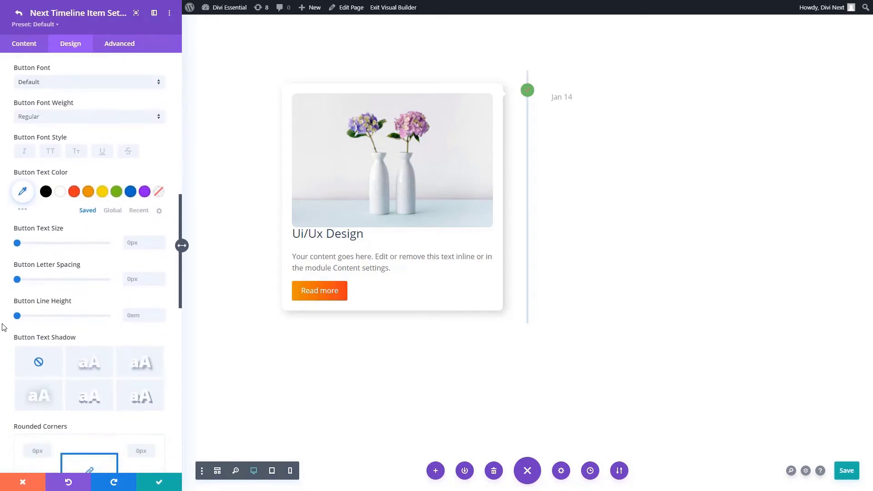
- Set the timeline icon size to 20px and nudge it 6px down
scroll(3, 327, down, 6)
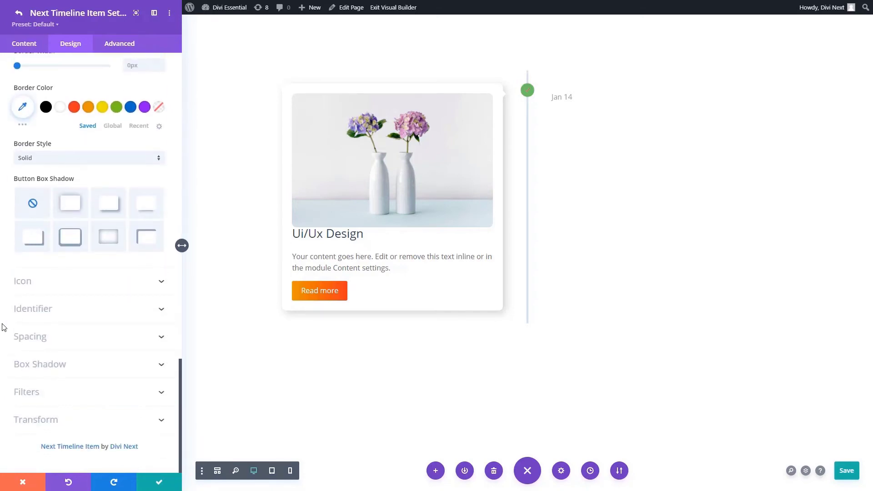
click(34, 282)
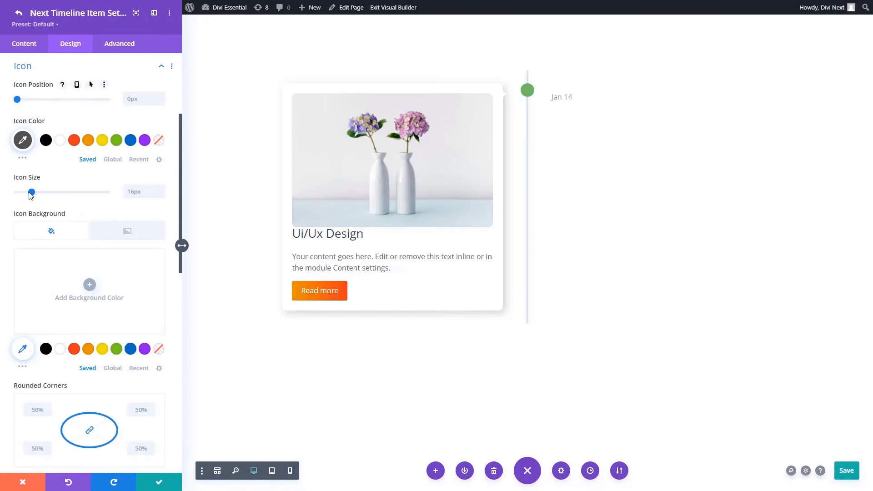
click(134, 191)
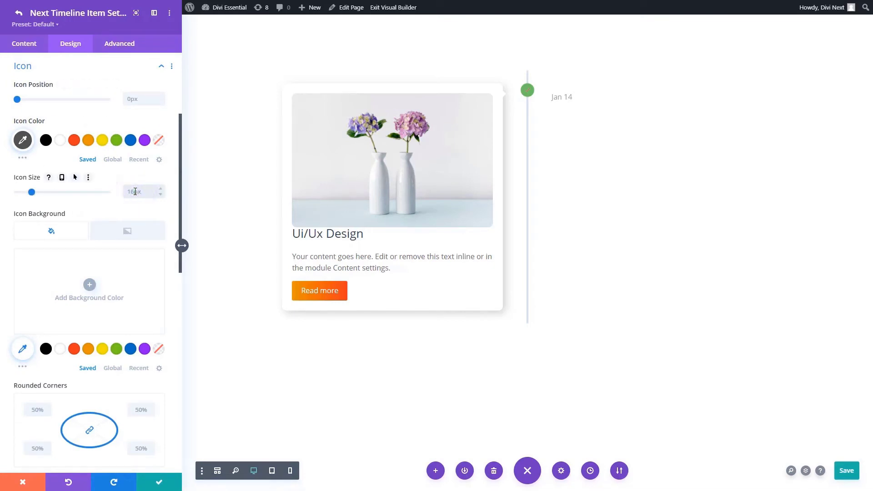
text(30px)
mouse_move(14, 102)
mouse_down()
mouse_move(43, 102)
mouse_move(22, 101)
mouse_up()
double_click(132, 191)
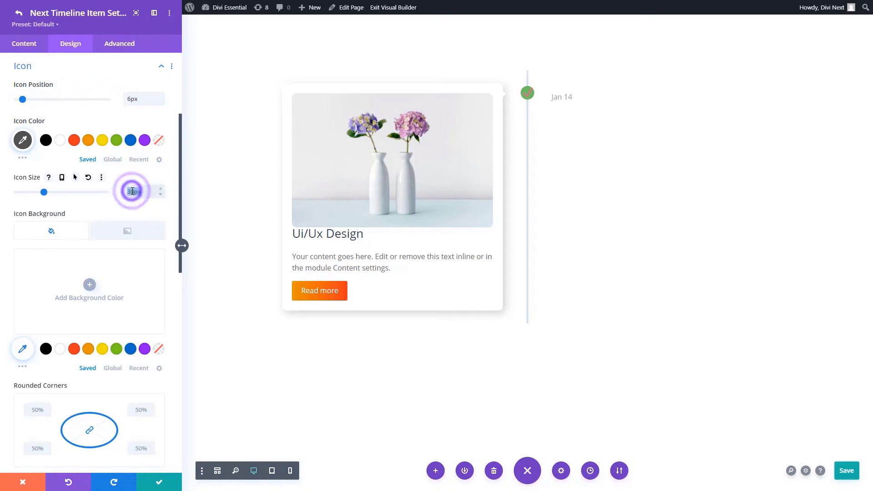
text(20px)
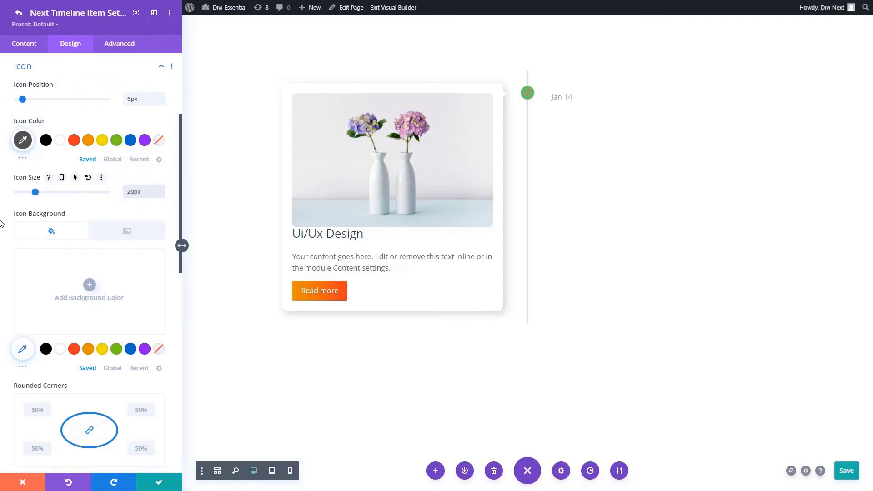
- Give the icon a red background and make the check mark white
click(89, 286)
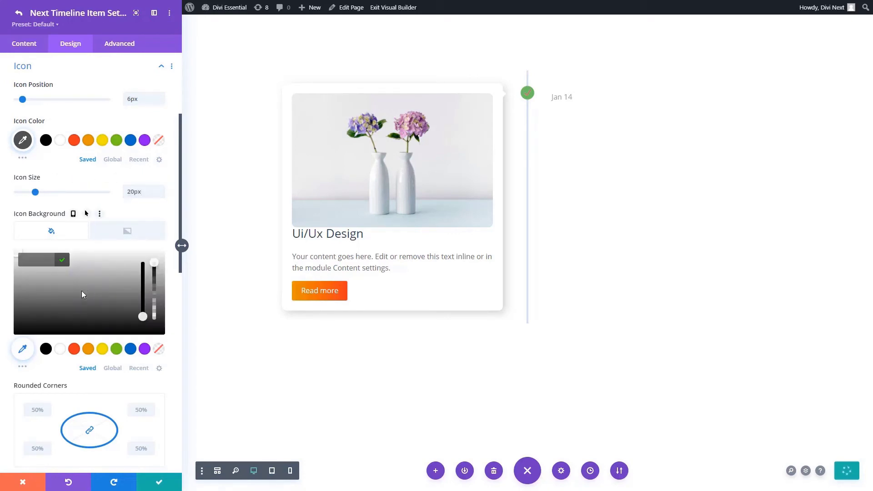
click(74, 350)
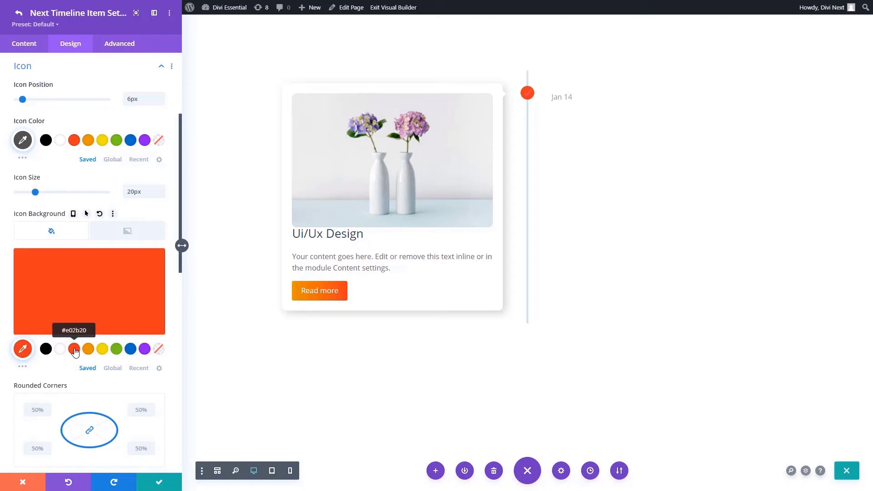
scroll(65, 191, up, 1)
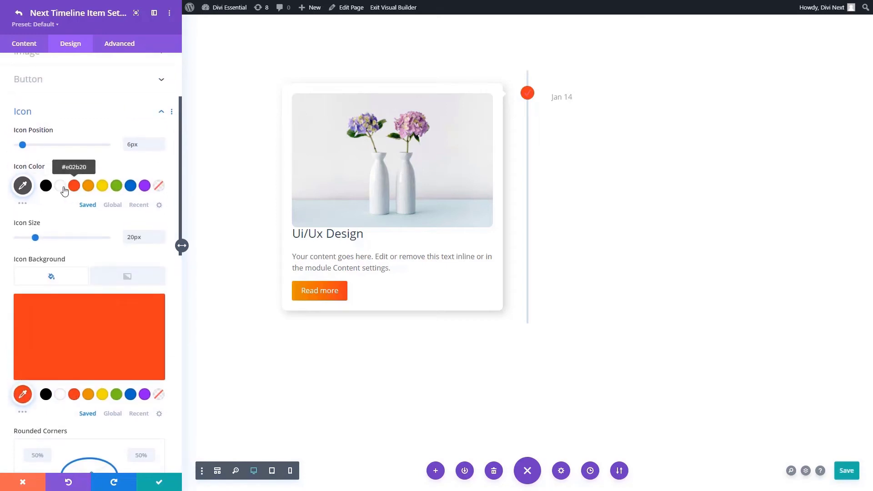
click(58, 187)
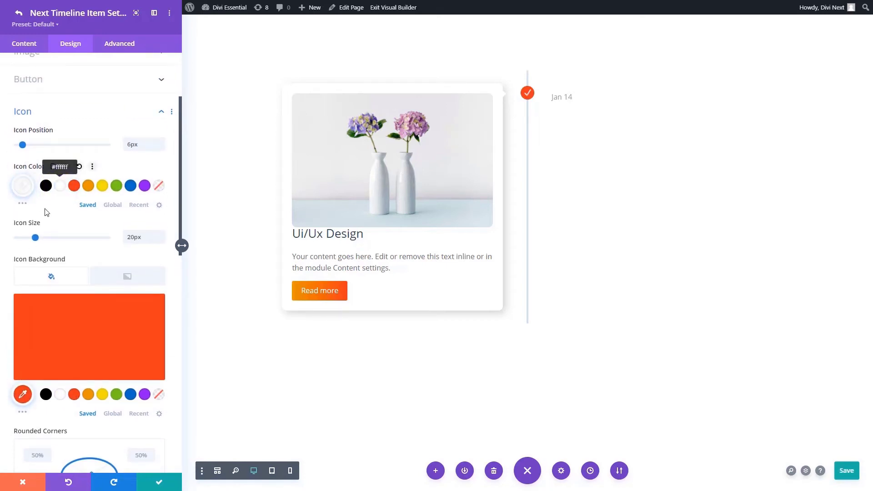
scroll(5, 244, up, 2)
scroll(5, 244, down, 9)
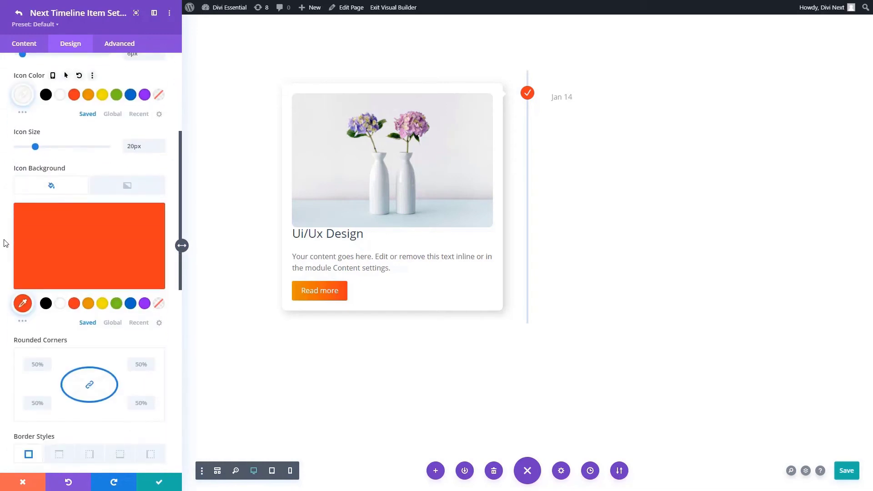
scroll(6, 244, down, 4)
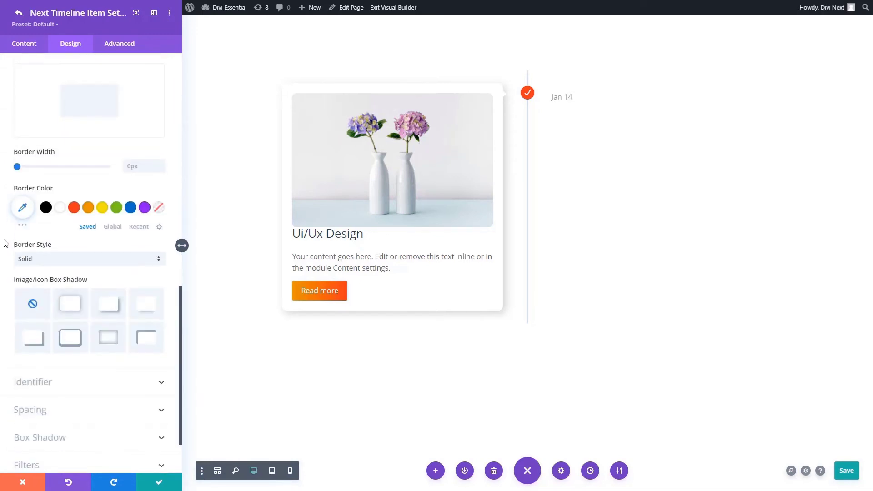
- In the Identifier styling, choose the DM Sans font and a 20px text size
click(37, 386)
scroll(2, 226, up, 1)
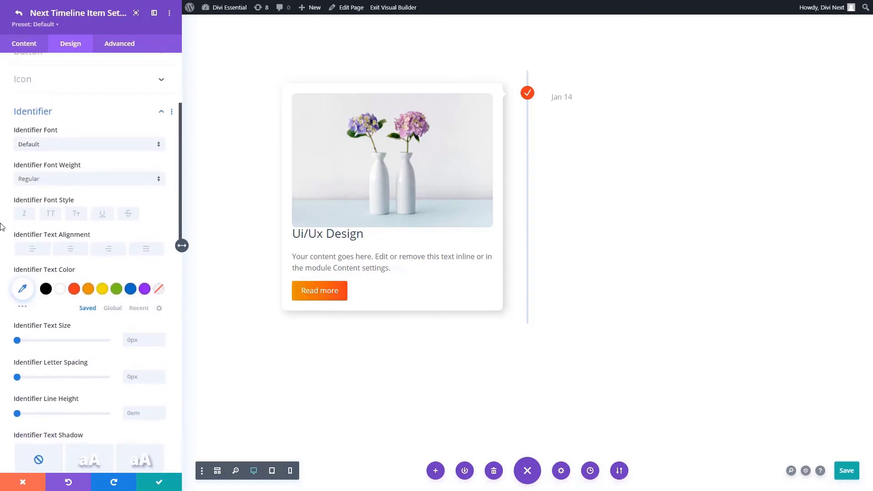
click(44, 145)
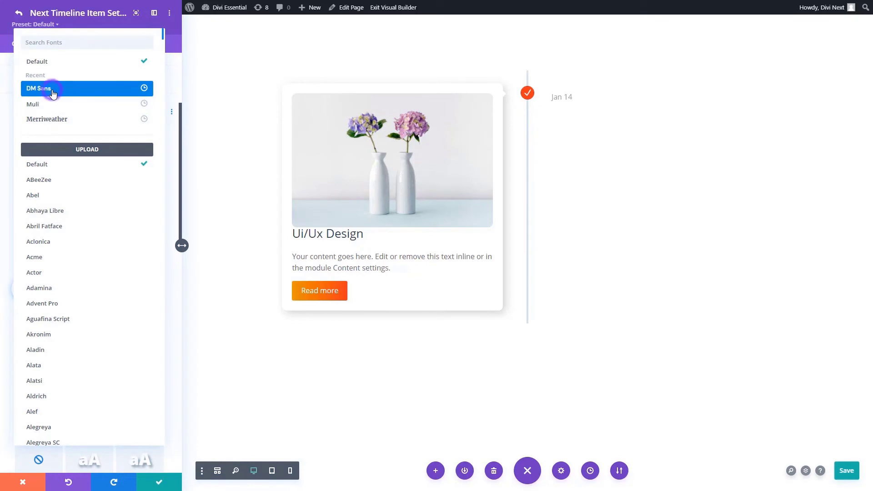
click(52, 90)
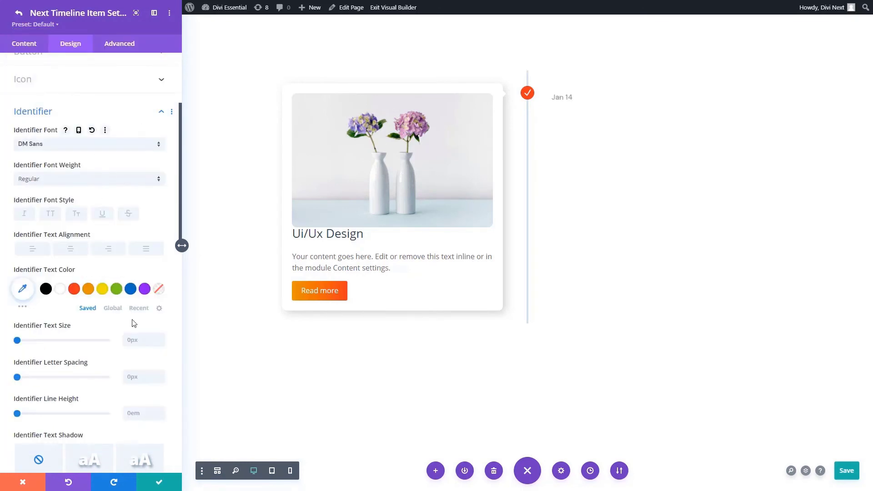
click(137, 340)
text(20)
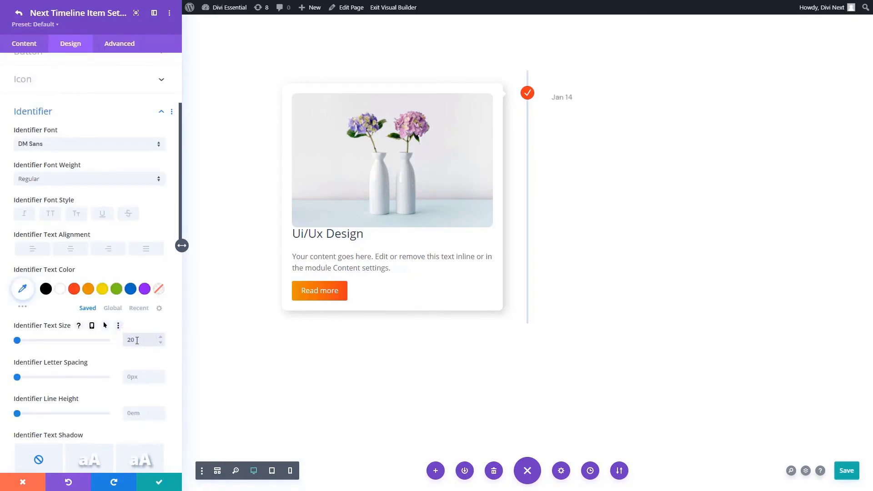
scroll(35, 364, down, 11)
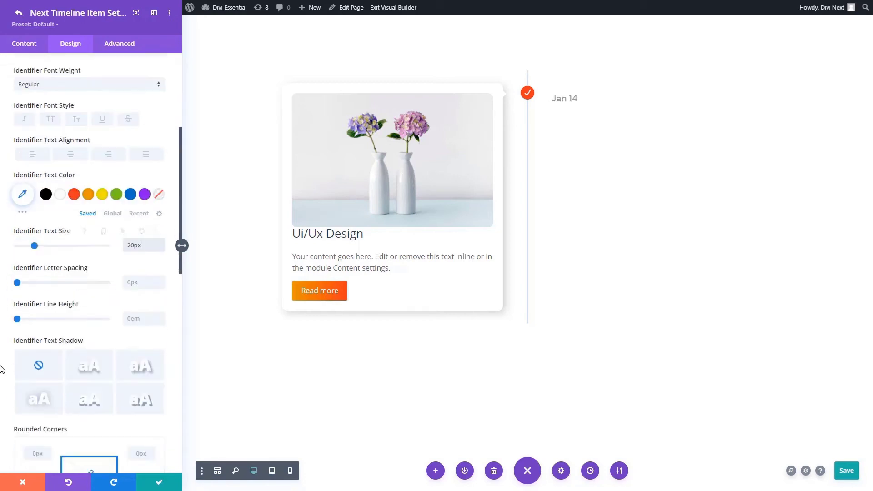
scroll(3, 368, down, 2)
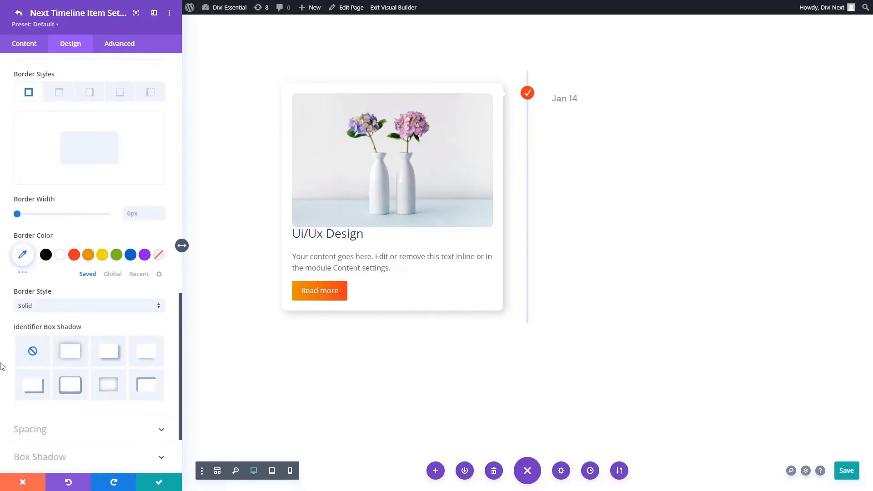
scroll(2, 368, up, 3)
scroll(3, 367, down, 5)
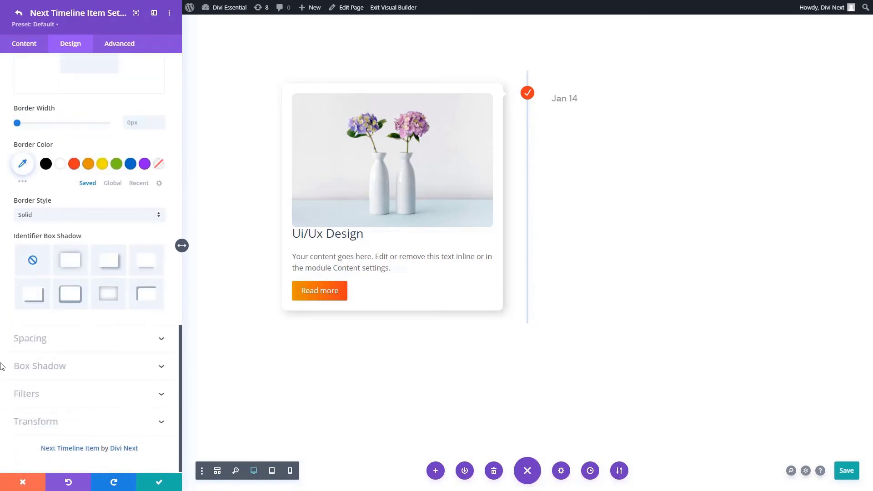
- Set the title's padding to 20 on top and 0px on the bottom
click(47, 346)
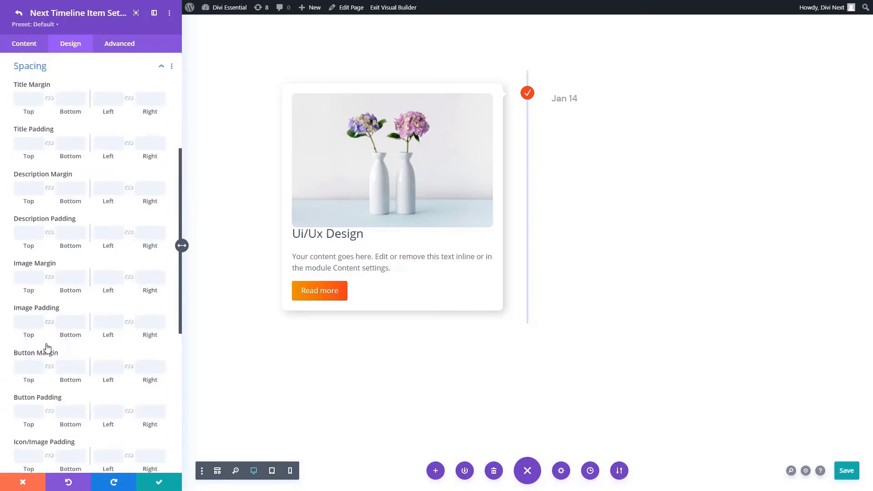
click(27, 144)
text(20)
click(74, 144)
text(0)
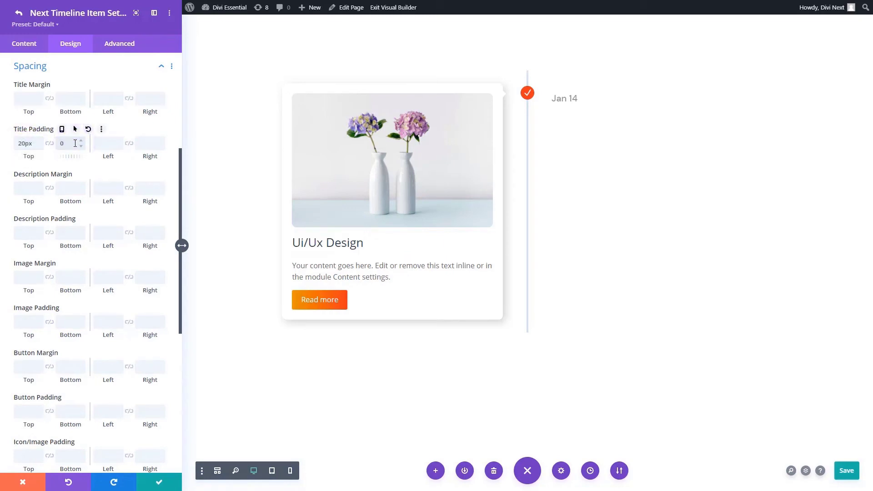
text(px)
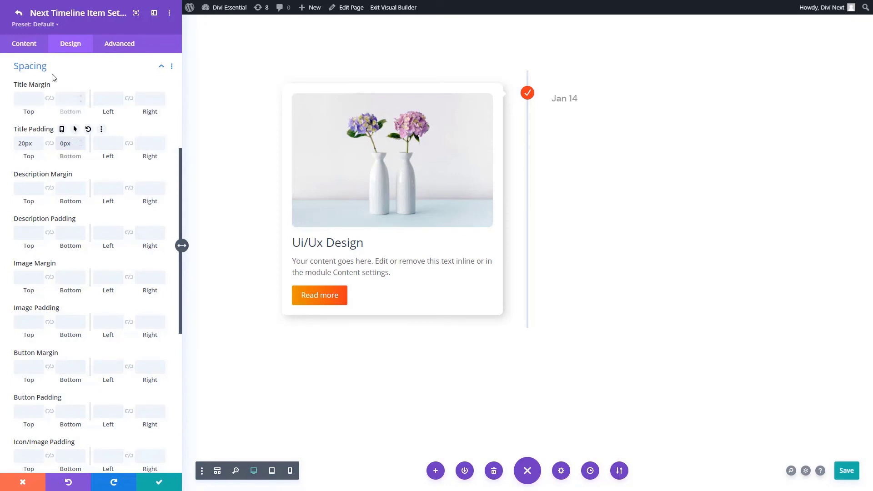
- Replace the Jan 14 identifier text with 'Step 01' under Timeline Elements
click(23, 44)
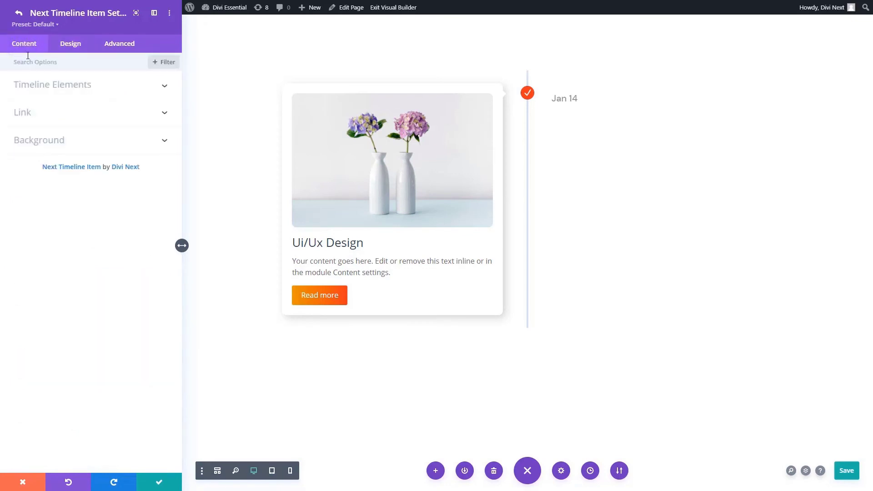
click(45, 85)
scroll(2, 239, down, 4)
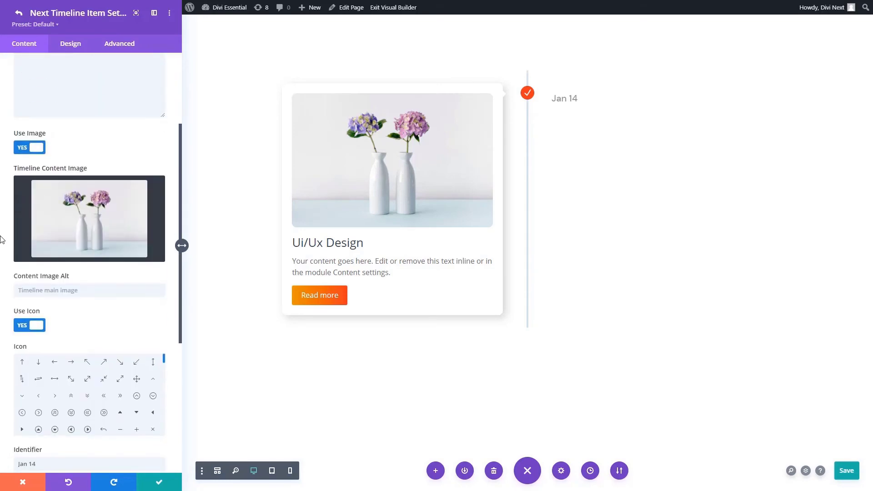
scroll(2, 238, down, 3)
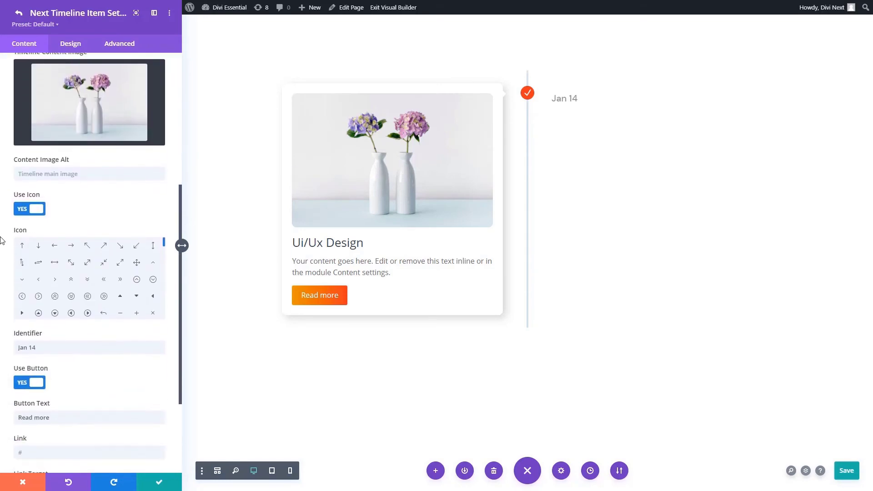
triple_click(46, 283)
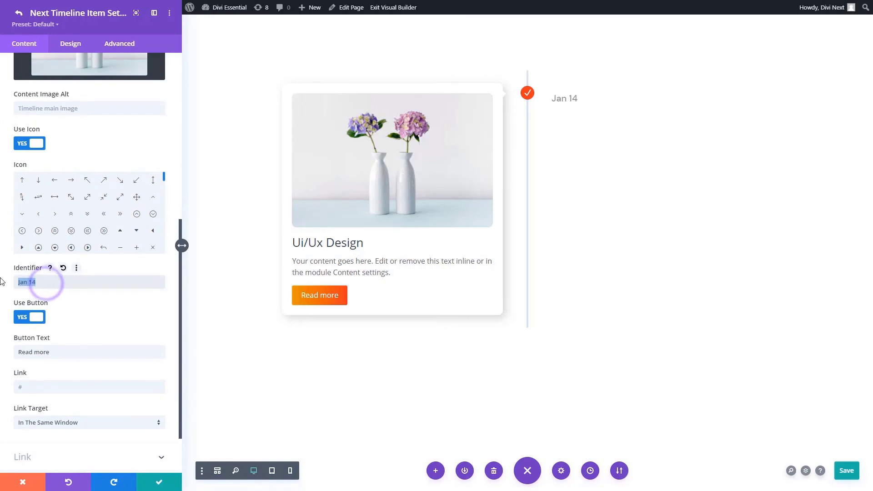
text(Step 01)
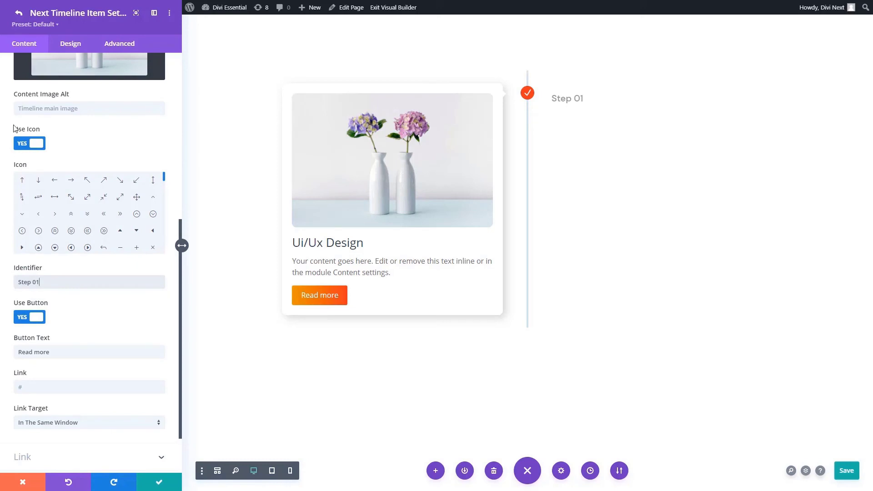
- Duplicate the Step 01 timeline item and give the copy the staircase image
click(19, 13)
click(34, 94)
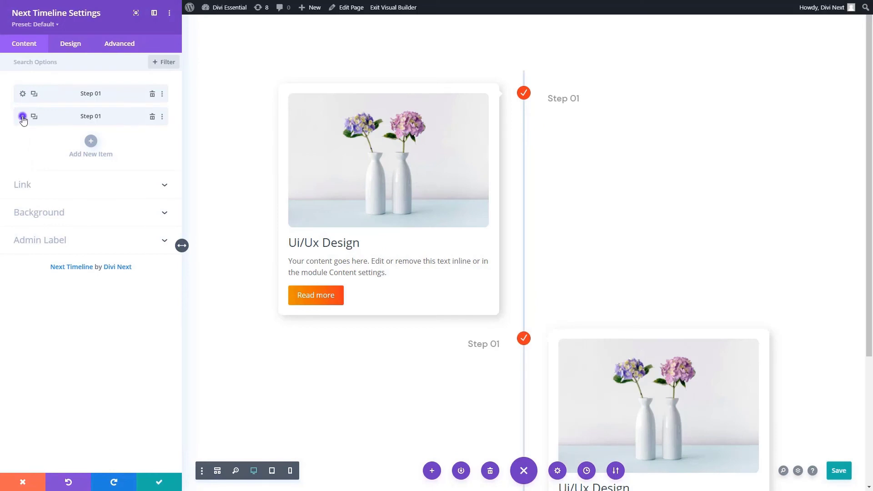
click(22, 117)
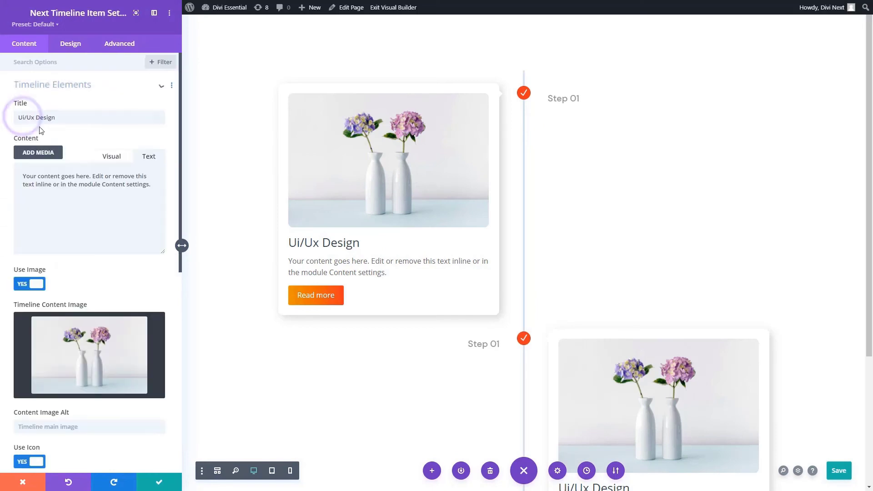
click(82, 335)
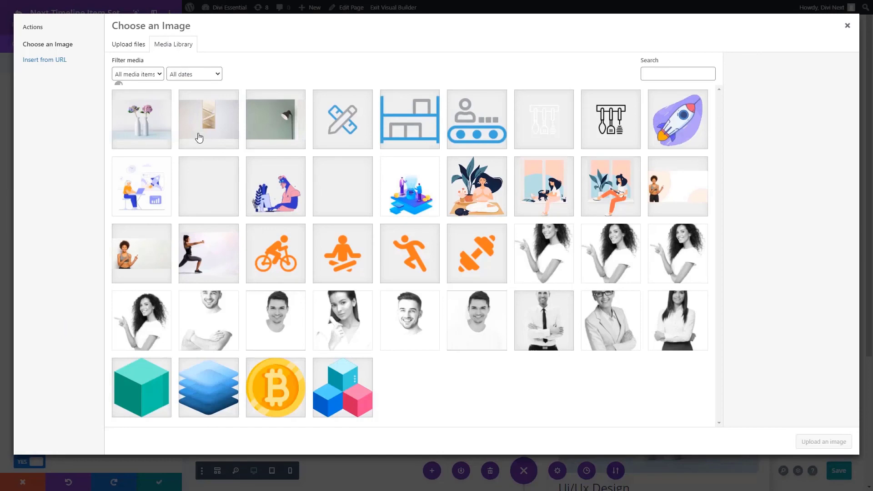
click(199, 138)
click(814, 443)
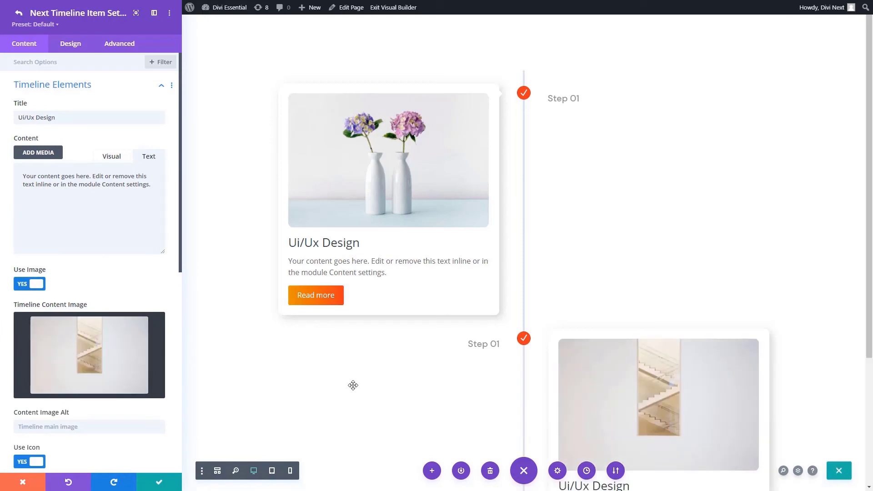
- Change the copy's identifier from Step 01 to Step 02
scroll(353, 385, down, 3)
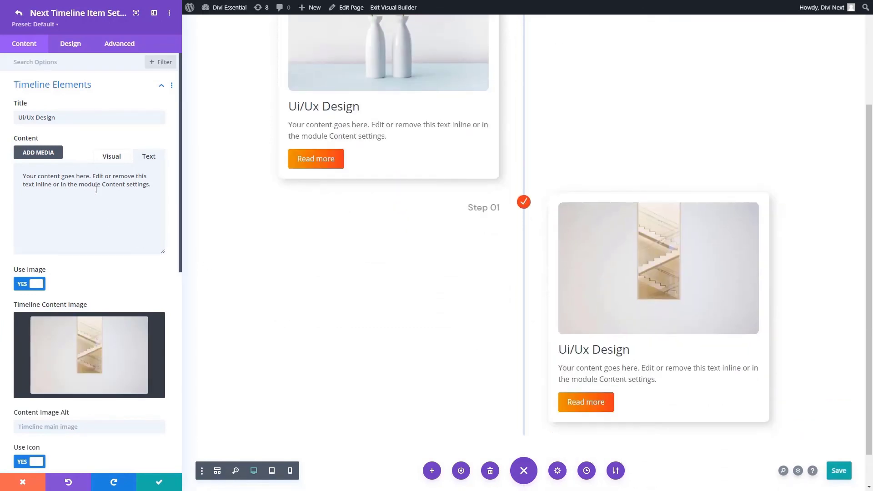
scroll(7, 328, down, 7)
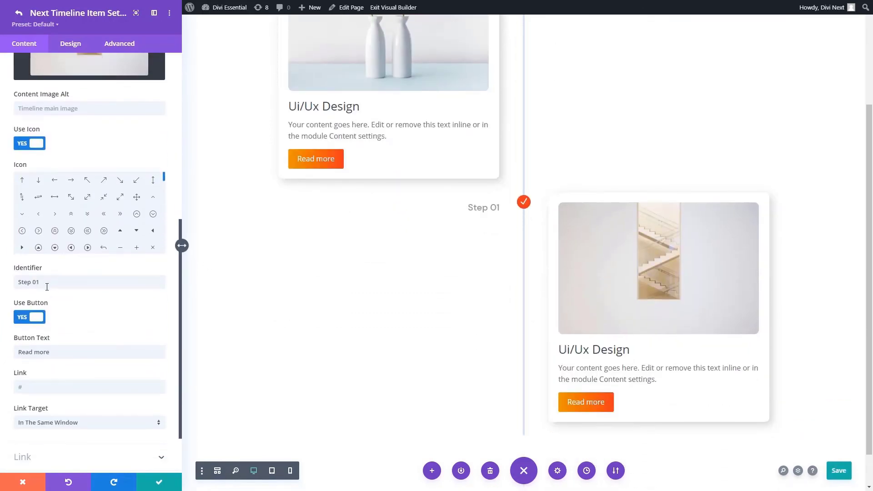
click(47, 283)
key(BackSpace)
text(2)
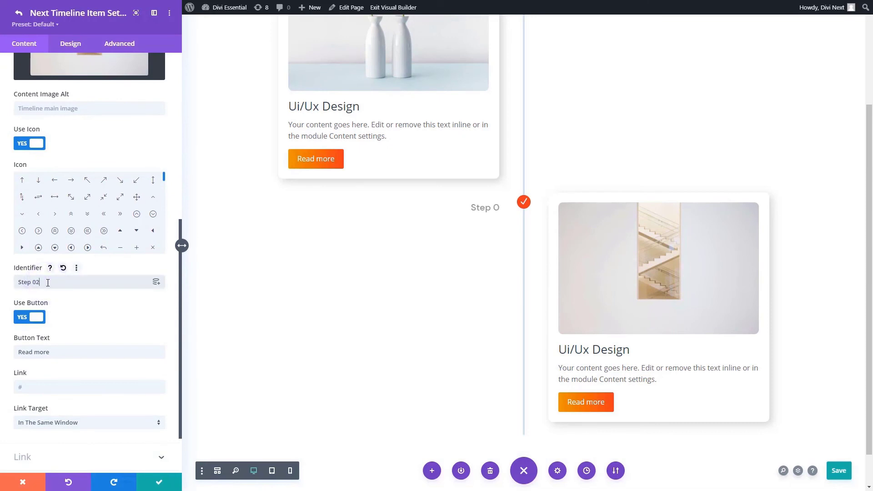
scroll(3, 250, up, 2)
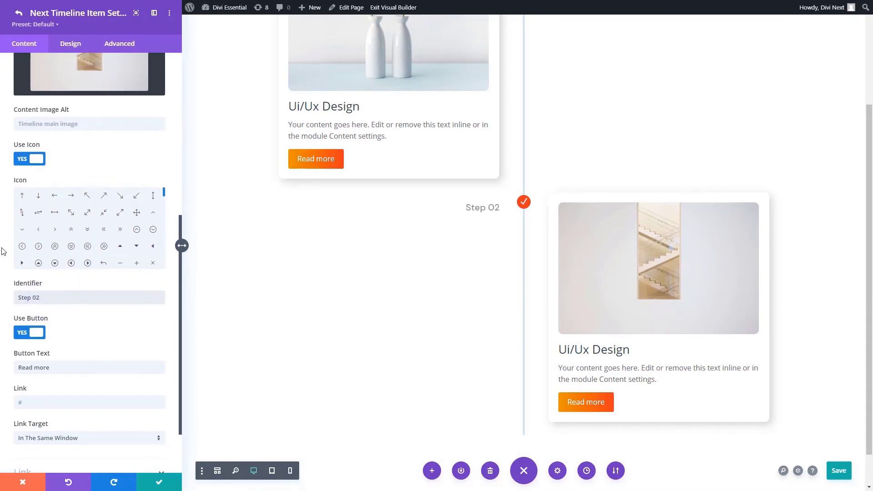
- Duplicate the Step 02 item and replace the third item's image with the lamp photo
click(19, 13)
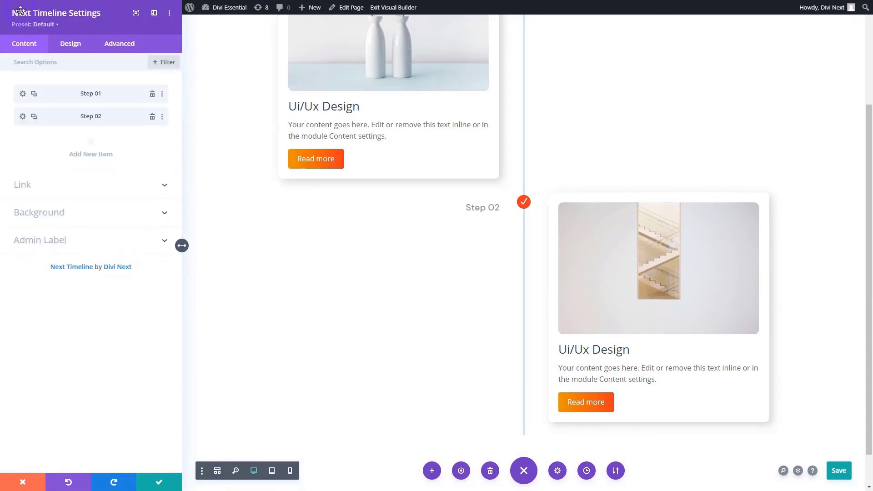
click(33, 117)
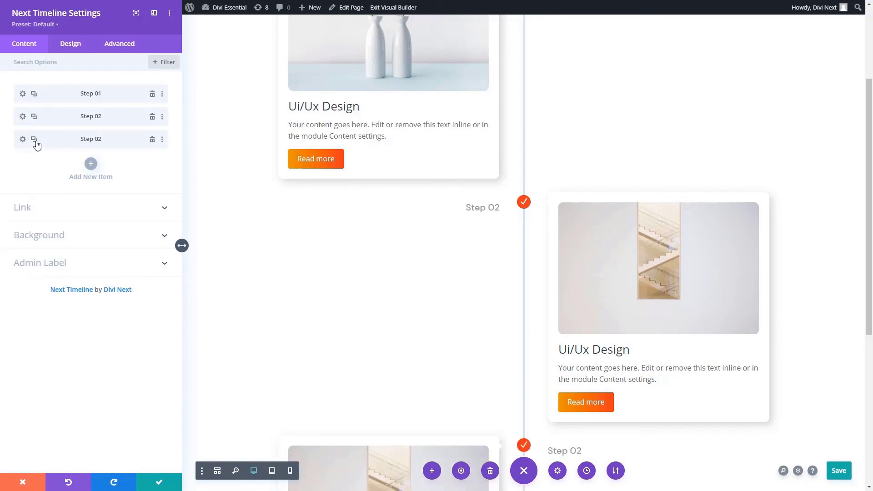
scroll(429, 342, down, 6)
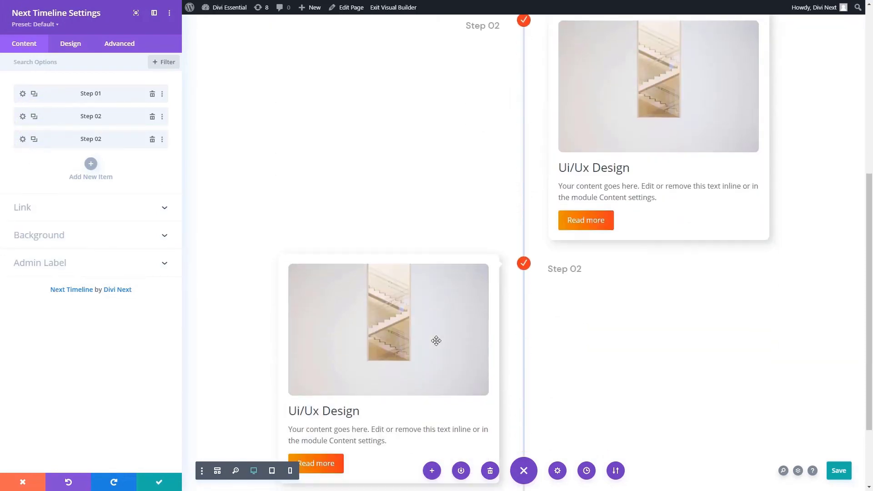
click(23, 139)
click(61, 348)
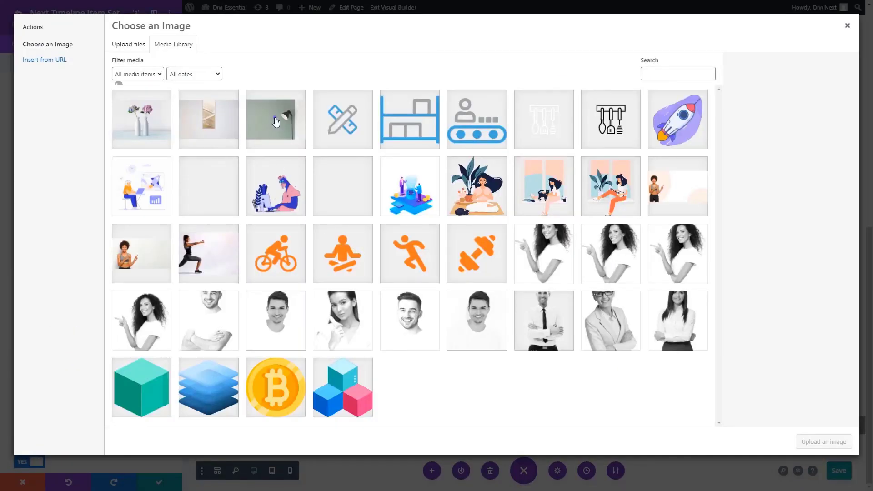
click(276, 121)
click(834, 446)
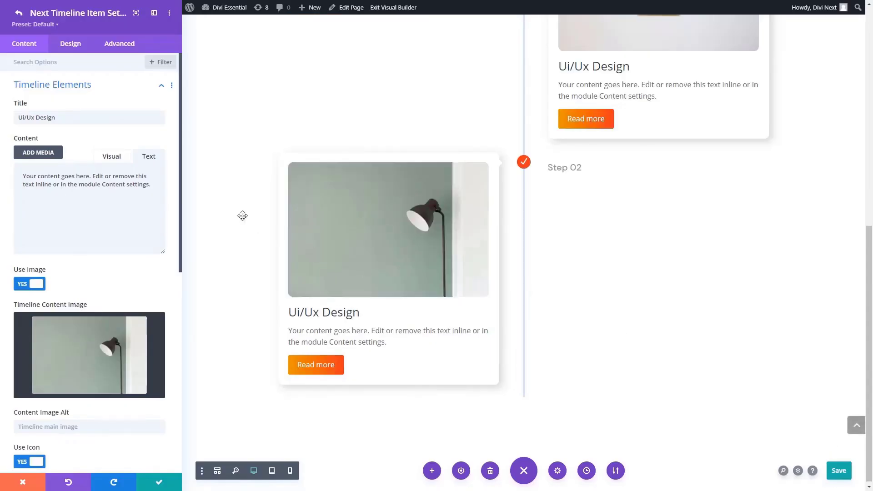
scroll(32, 264, down, 3)
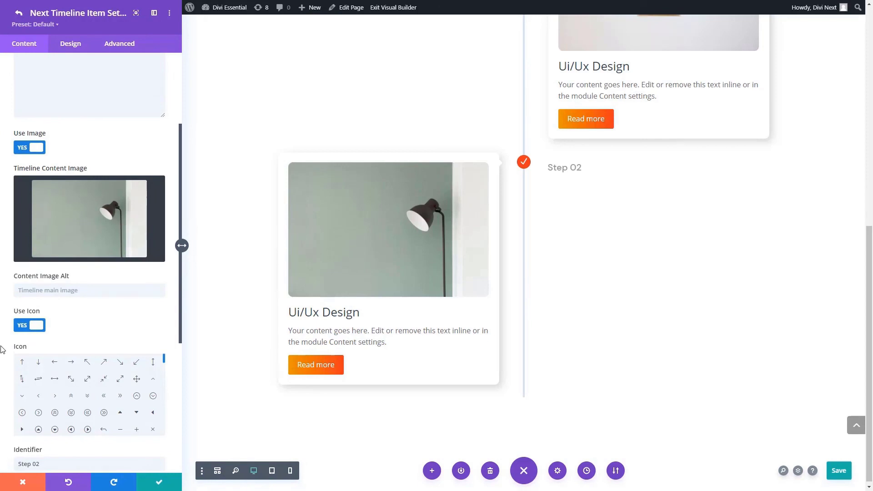
scroll(2, 349, down, 2)
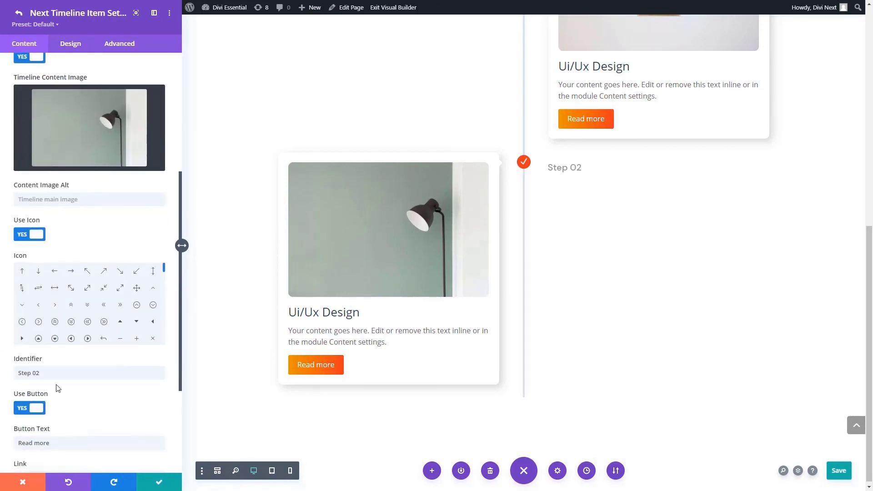
click(53, 374)
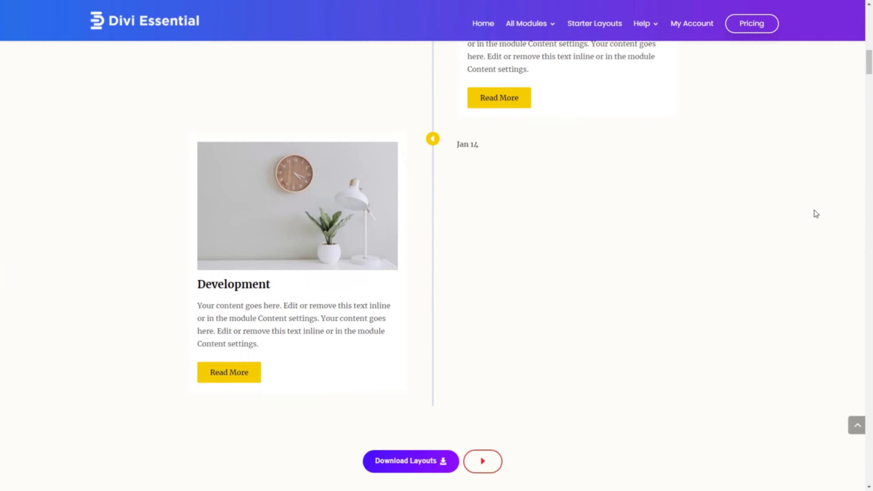
- Scroll the Divi Essential Next Timeline demo page from Design 2 down to Design 10
scroll(814, 212, down, 10)
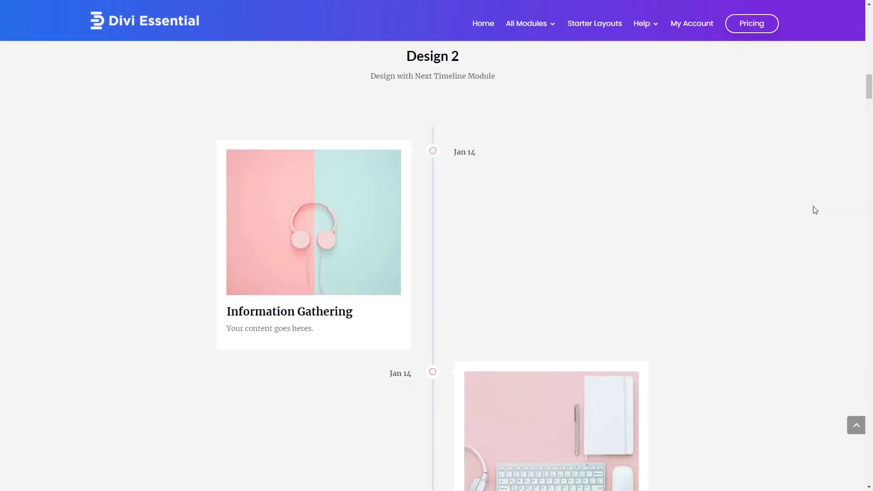
scroll(813, 207, down, 20)
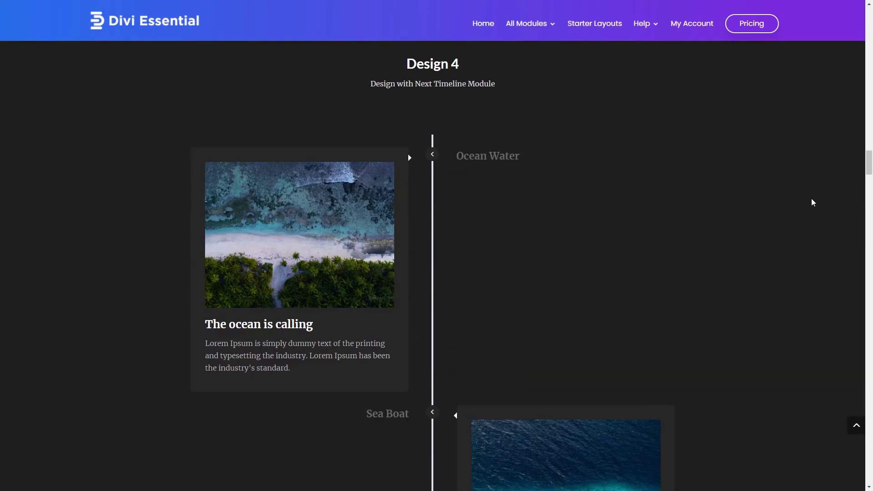
scroll(813, 203, down, 20)
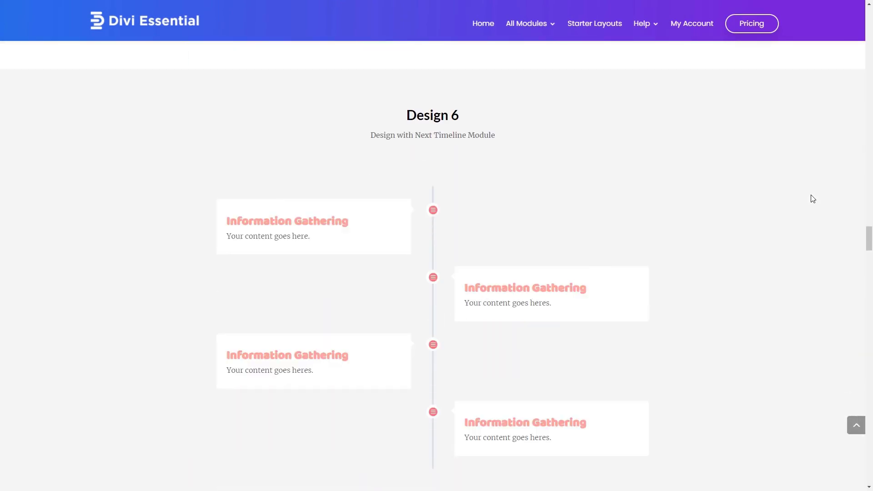
scroll(813, 199, down, 20)
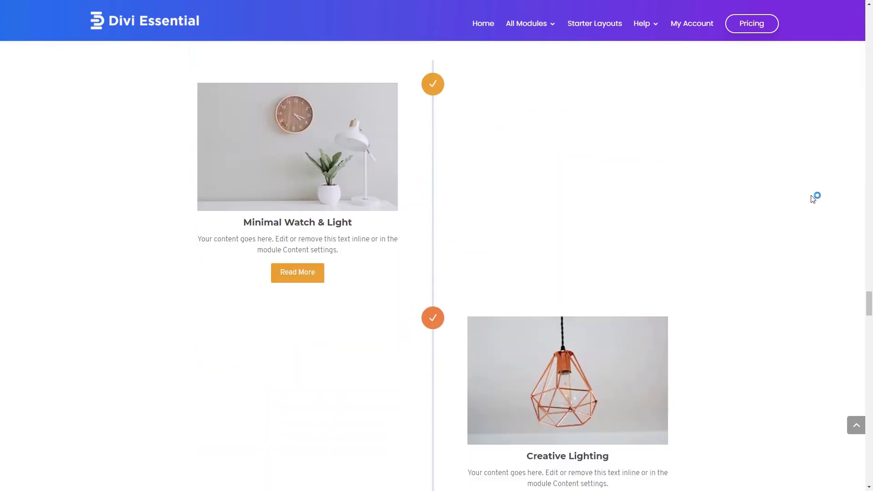
scroll(813, 199, down, 20)
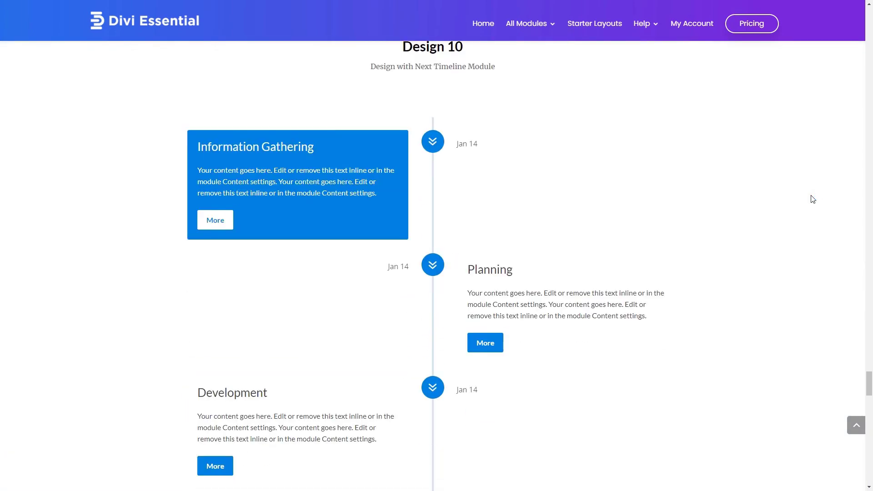